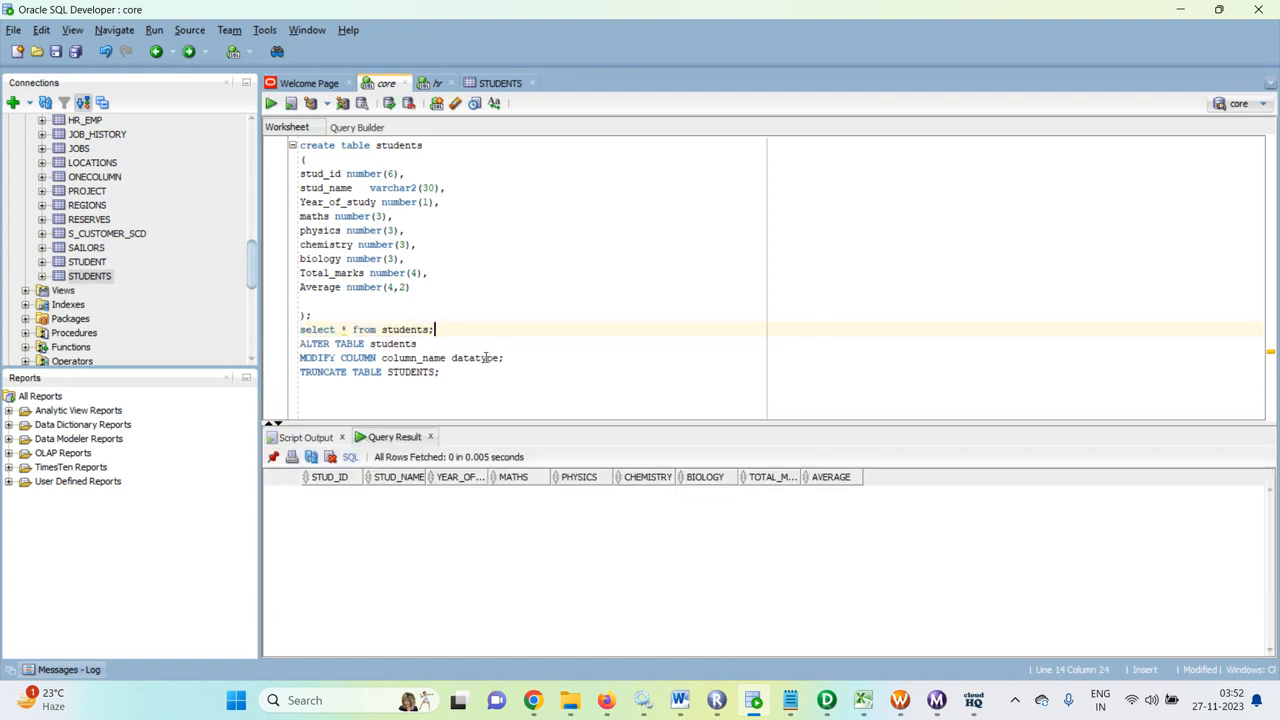
# Step: Run 'select * from students;' in the hr worksheet, listing 9 students with one null chemistry mark
pyautogui.click(434, 84)
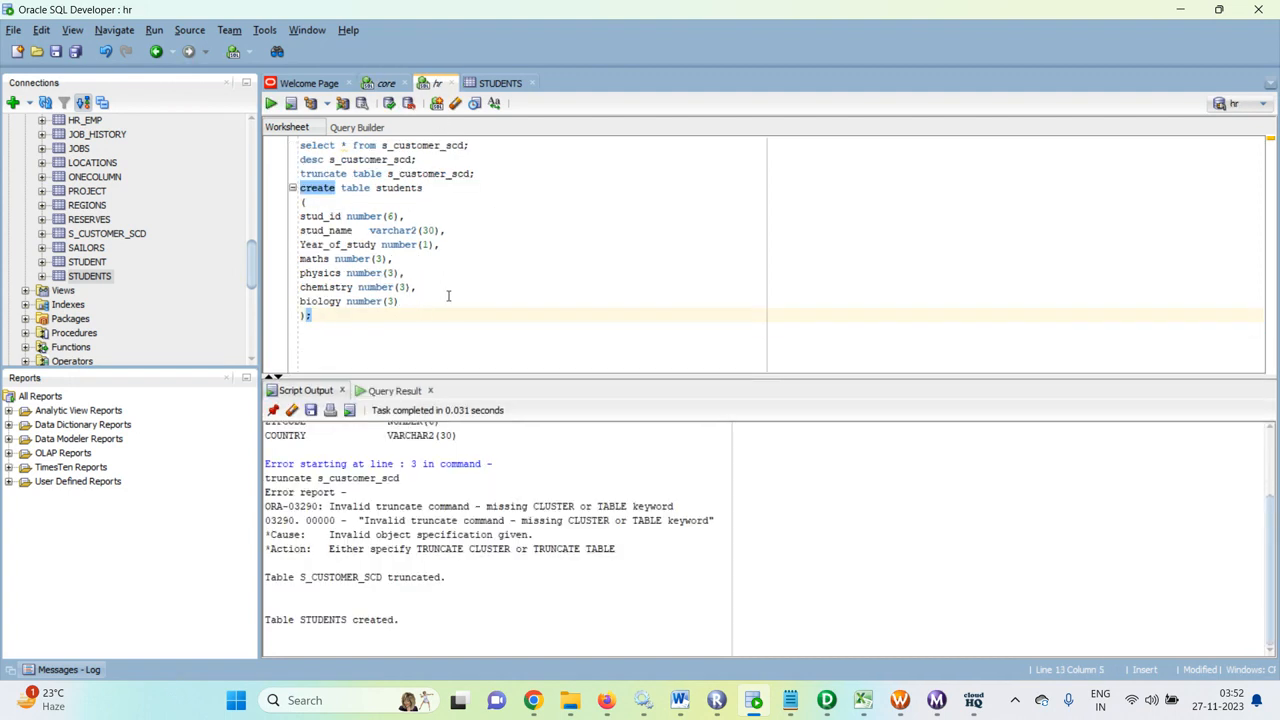
pyautogui.moveTo(424, 188); pyautogui.dragTo(388, 189)
pyautogui.click(386, 84)
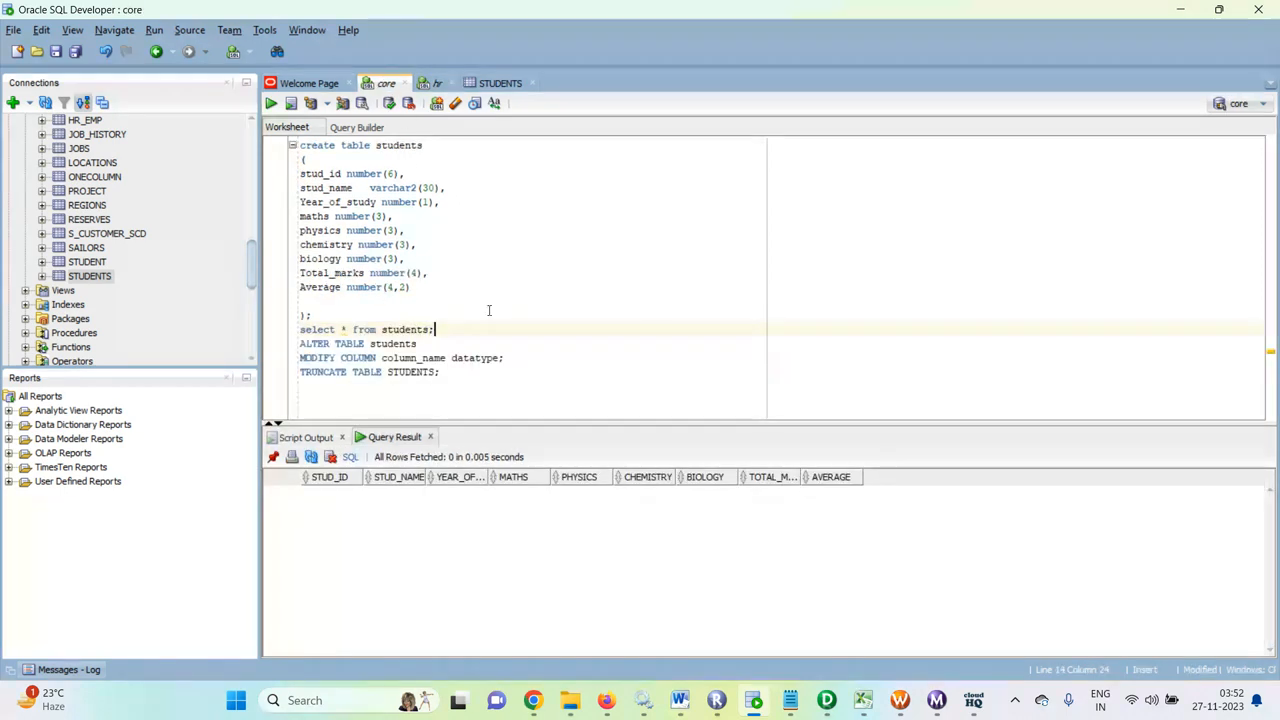
pyautogui.moveTo(443, 330); pyautogui.dragTo(288, 340)
pyautogui.hotkey('ctrl', 'c')
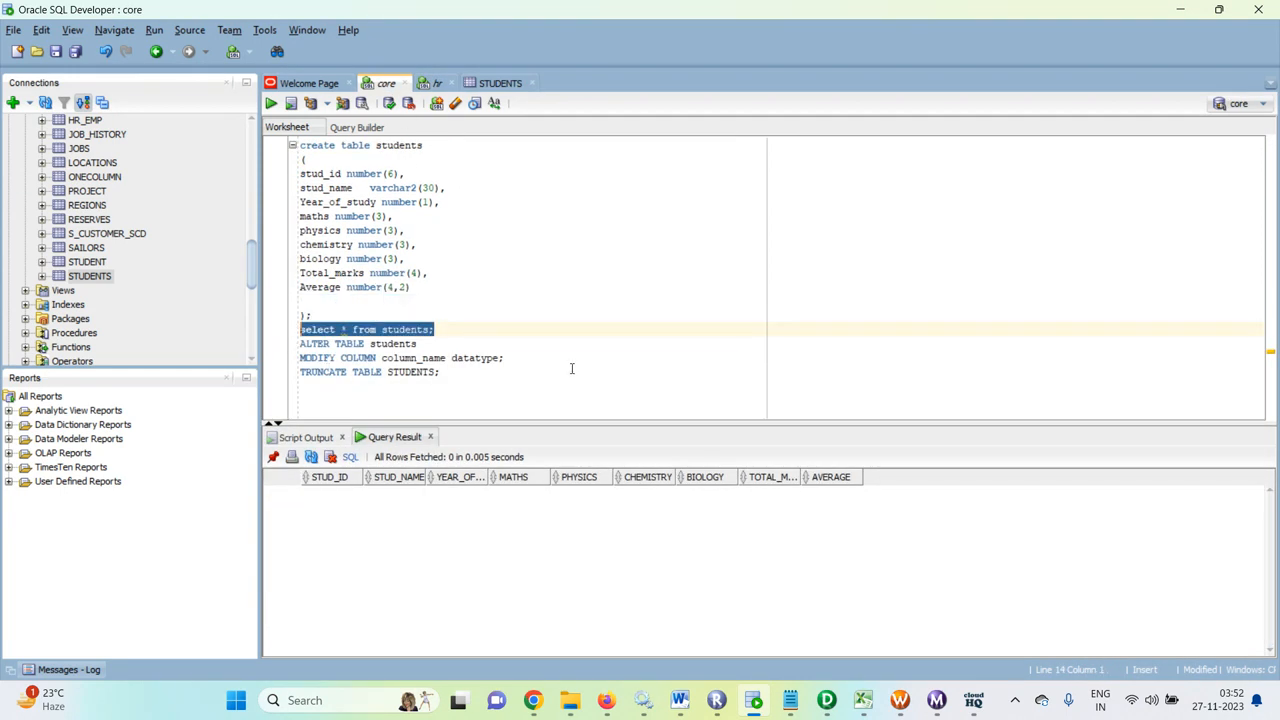
pyautogui.click(433, 84)
pyautogui.click(392, 331)
pyautogui.hotkey('ctrl', 'v')
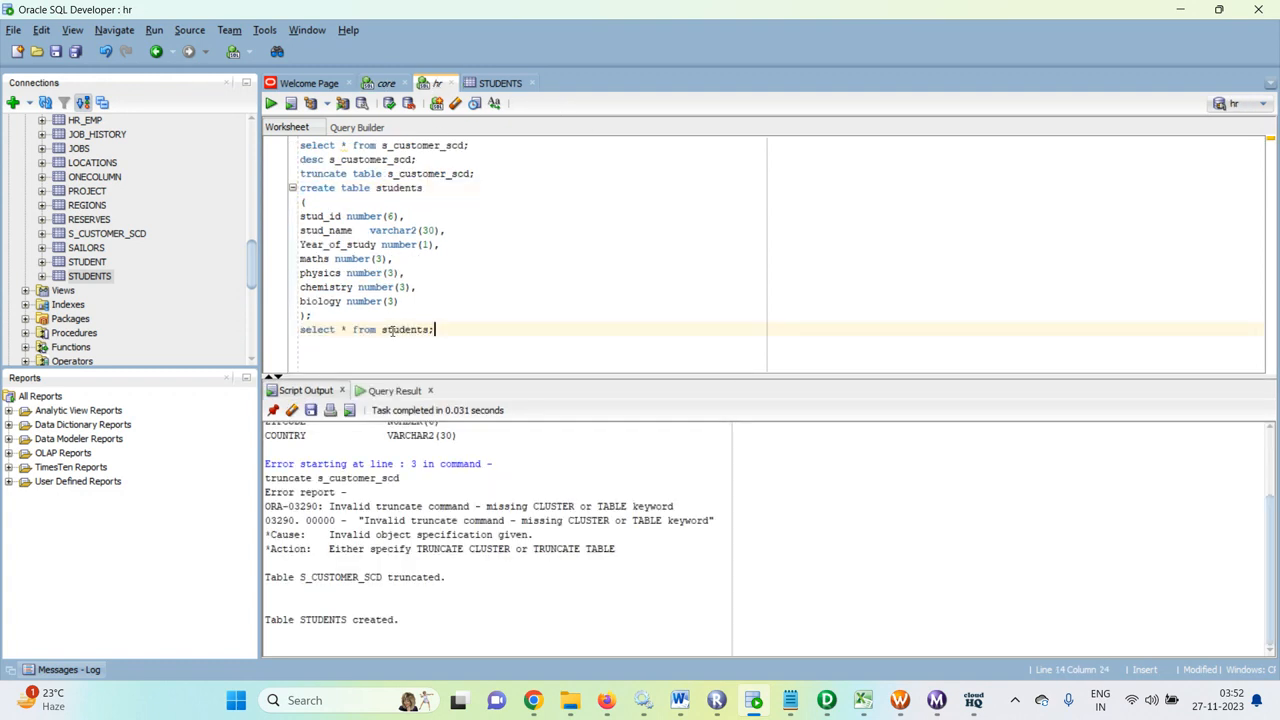
pyautogui.hotkey('ctrl', 'Return')
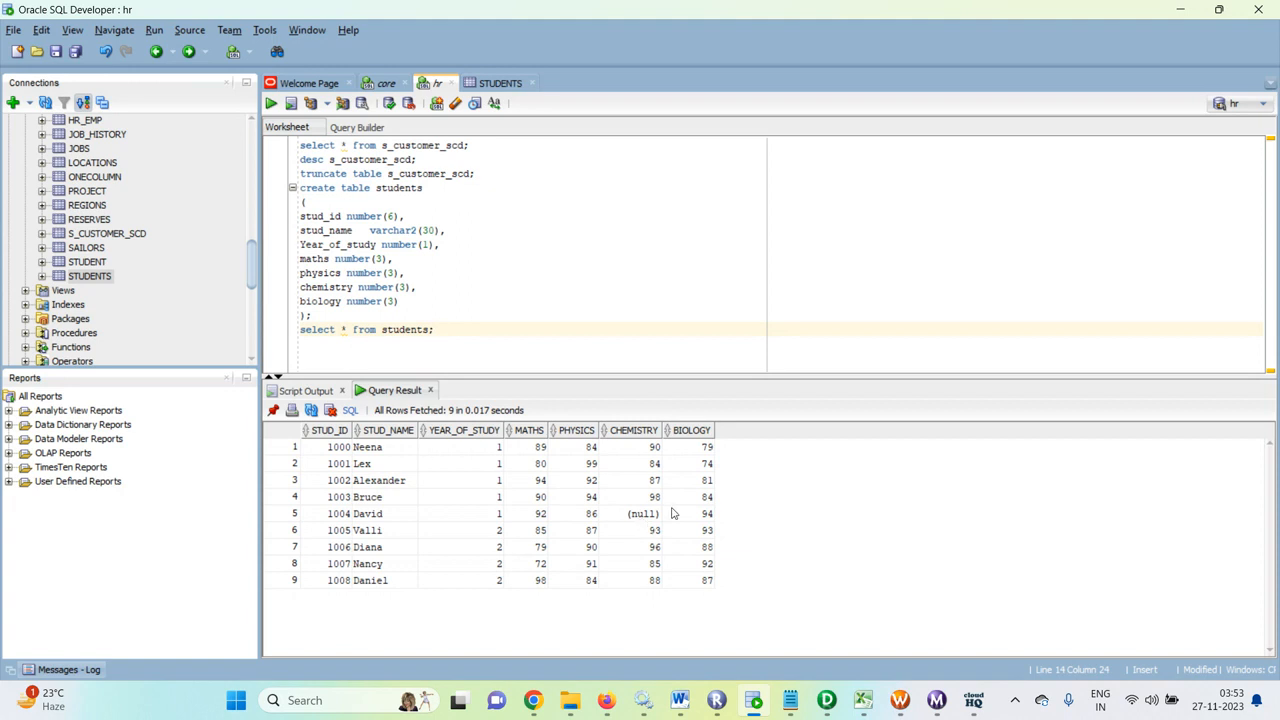
# Step: Return to PowerCenter Designer and open the M_Aggregate_student mapping's EXPTRANS expression for editing
pyautogui.click(827, 700)
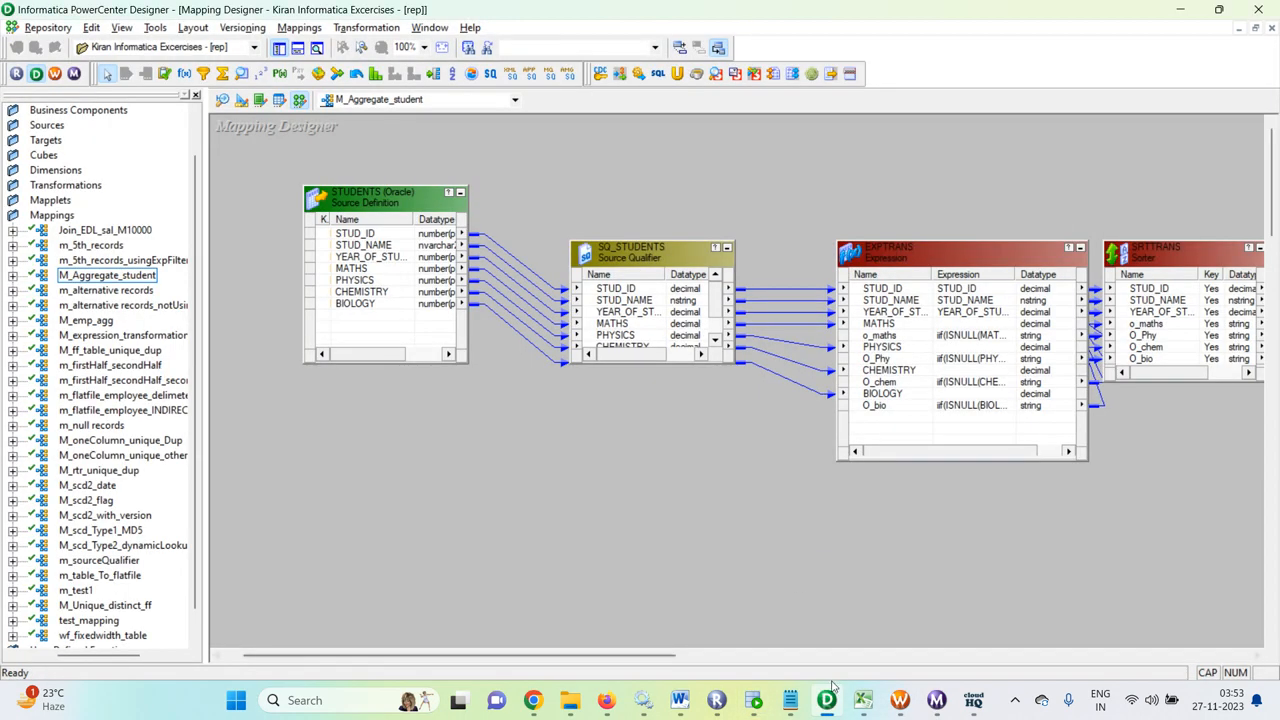
pyautogui.moveTo(822, 704)
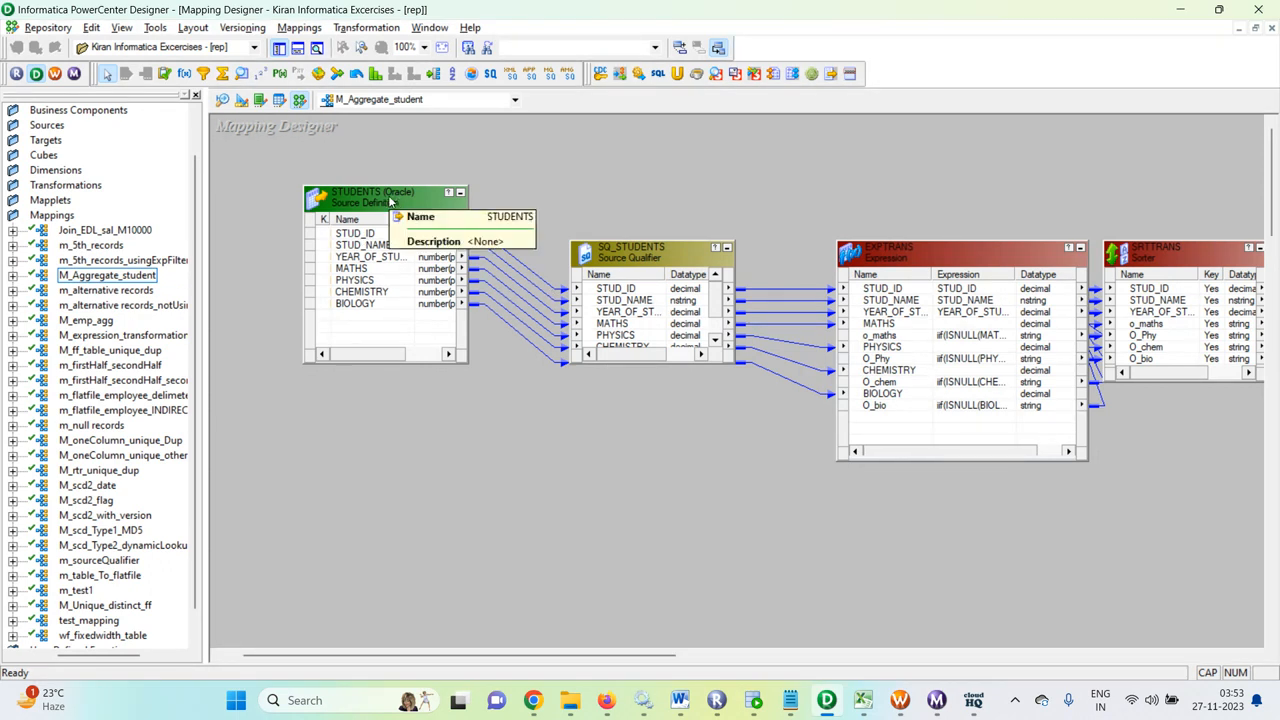
pyautogui.scroll(1, 50, 224)
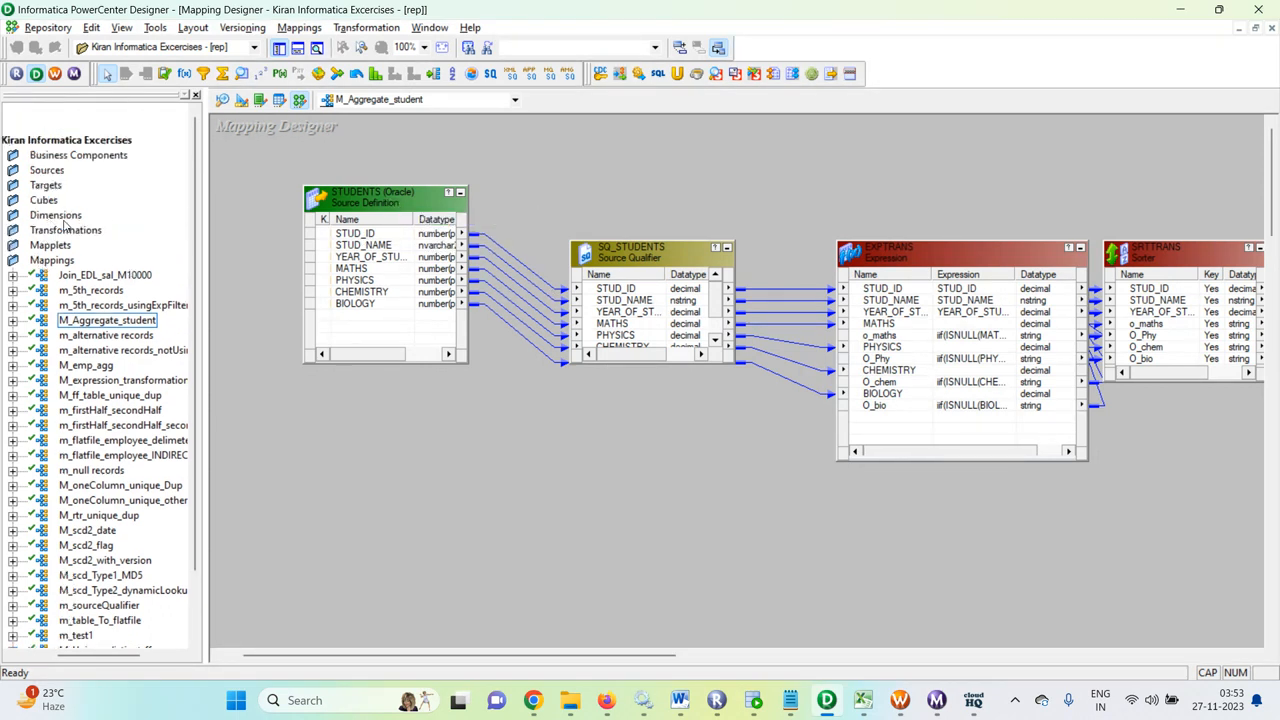
pyautogui.click(30, 171)
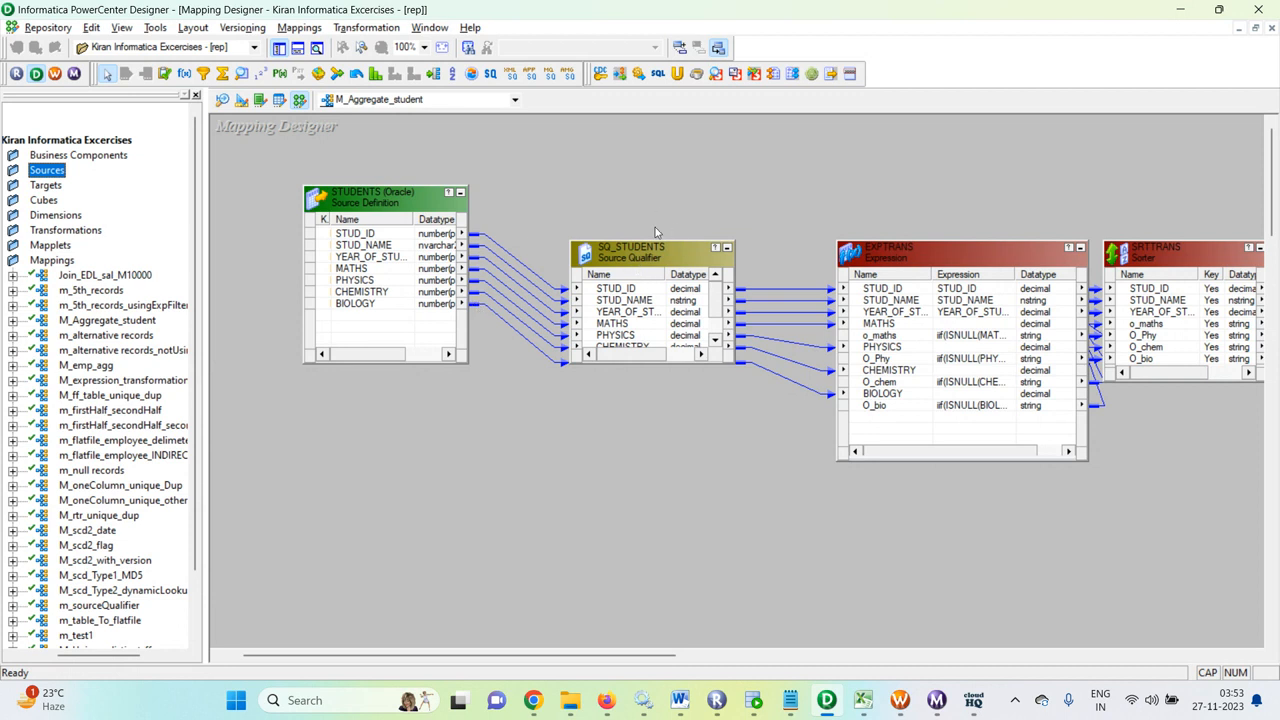
pyautogui.moveTo(578, 657); pyautogui.dragTo(634, 657)
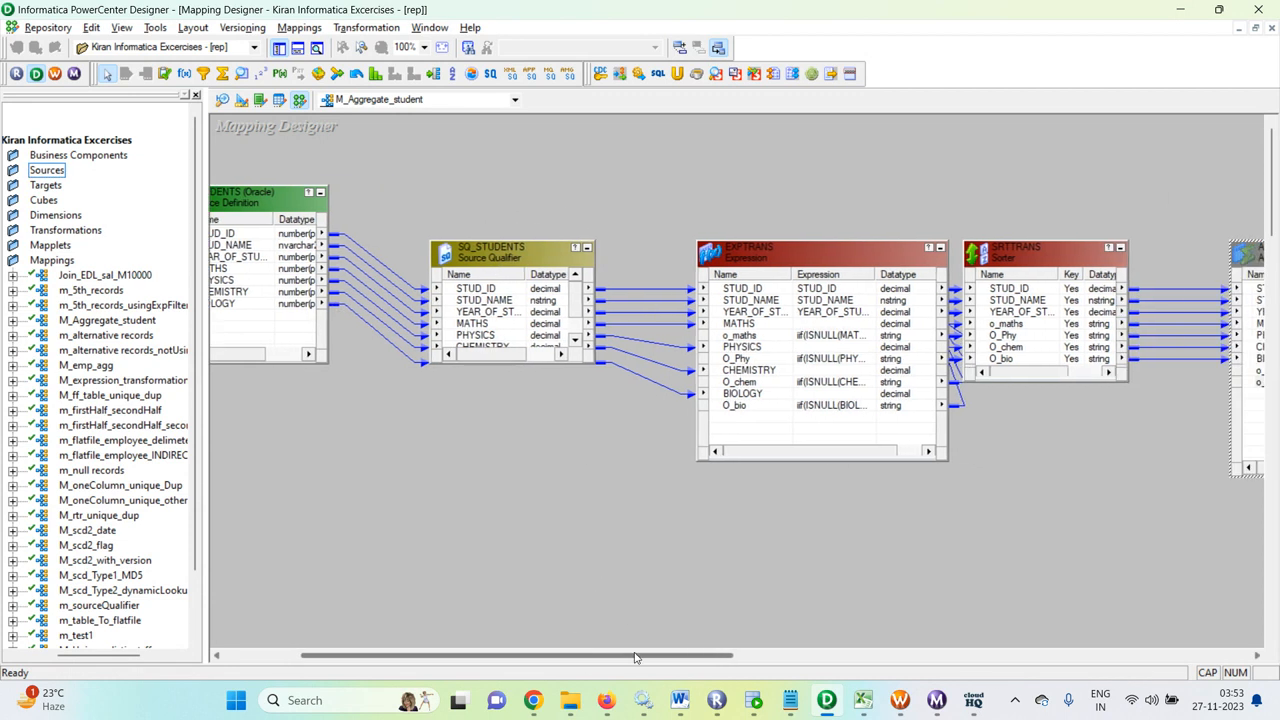
pyautogui.scroll(-1, 478, 310)
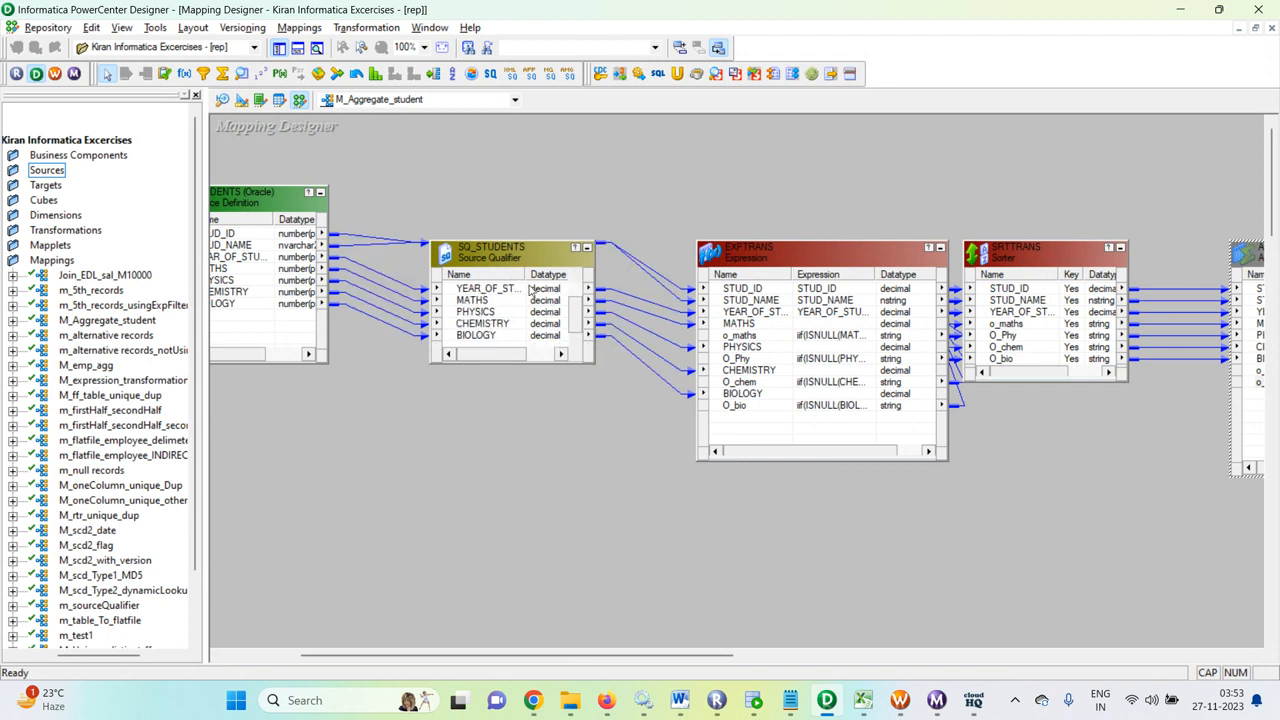
pyautogui.doubleClick(775, 263)
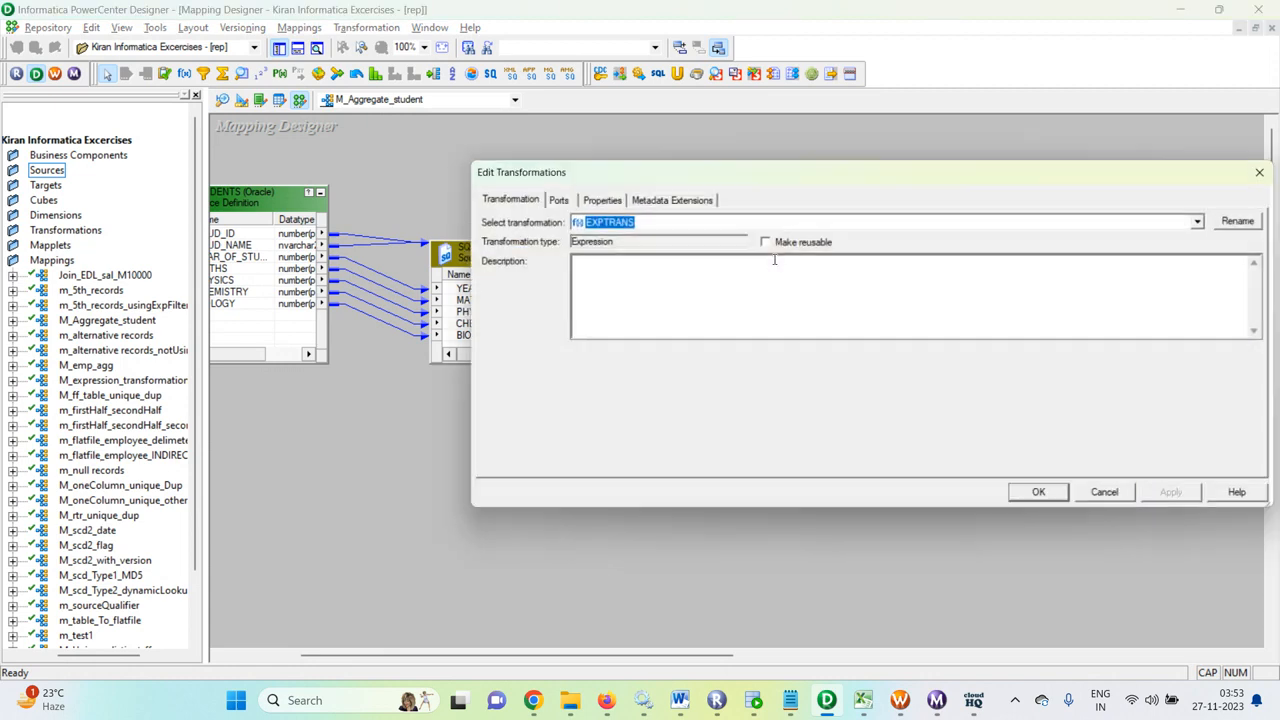
# Step: Open the Expression Editor for EXPTRANS's O_chem port on the Ports tab
pyautogui.click(556, 199)
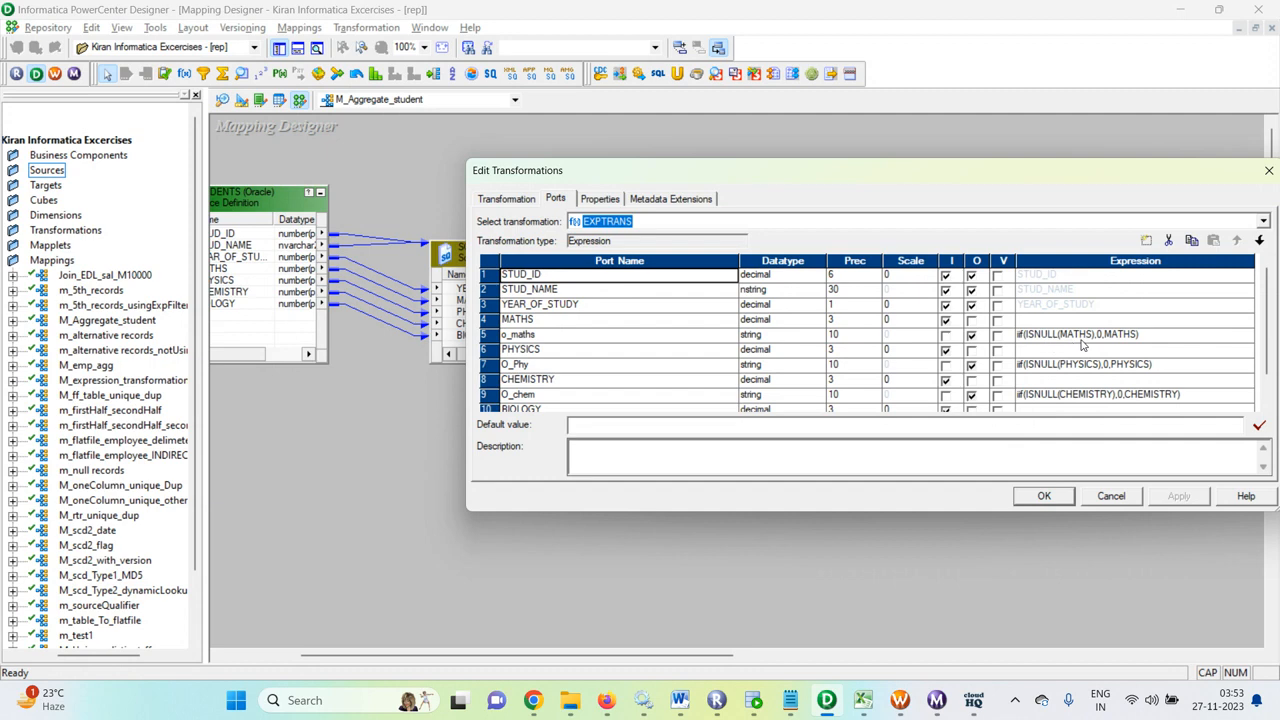
pyautogui.scroll(-1, 1092, 378)
pyautogui.click(1062, 366)
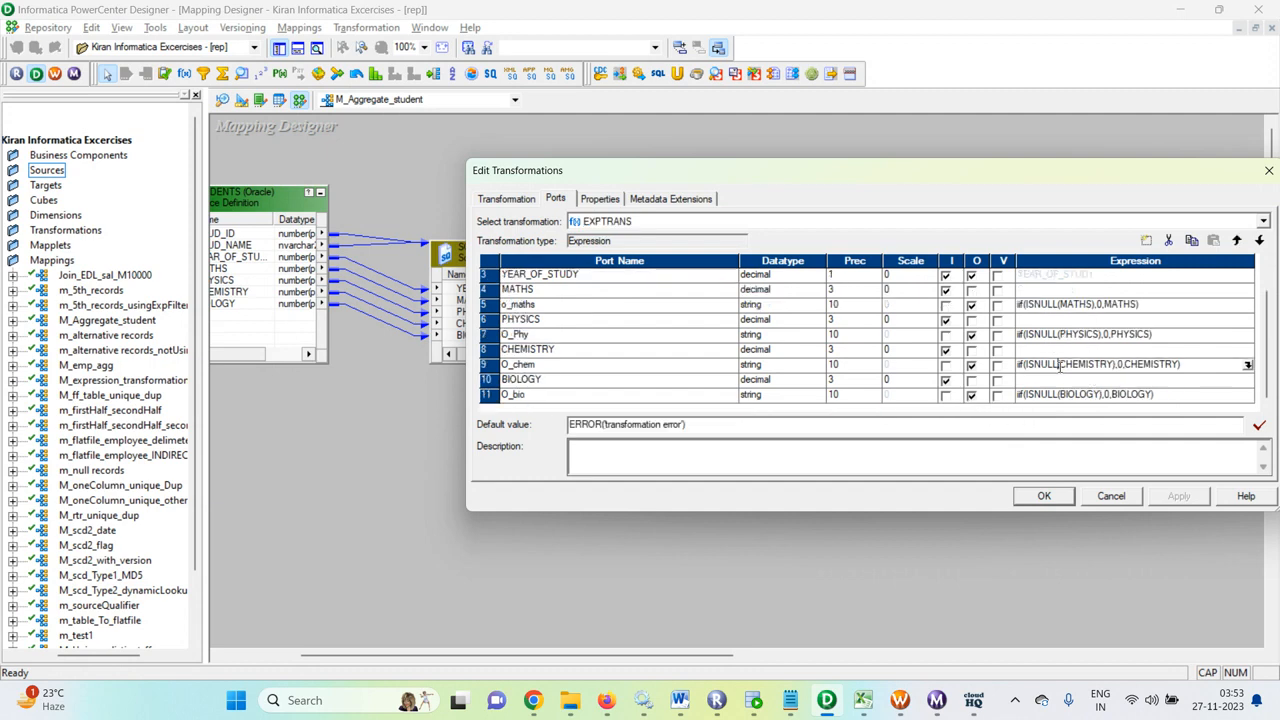
pyautogui.moveTo(1058, 366); pyautogui.dragTo(1041, 366)
pyautogui.click(1249, 368)
pyautogui.click(1247, 365)
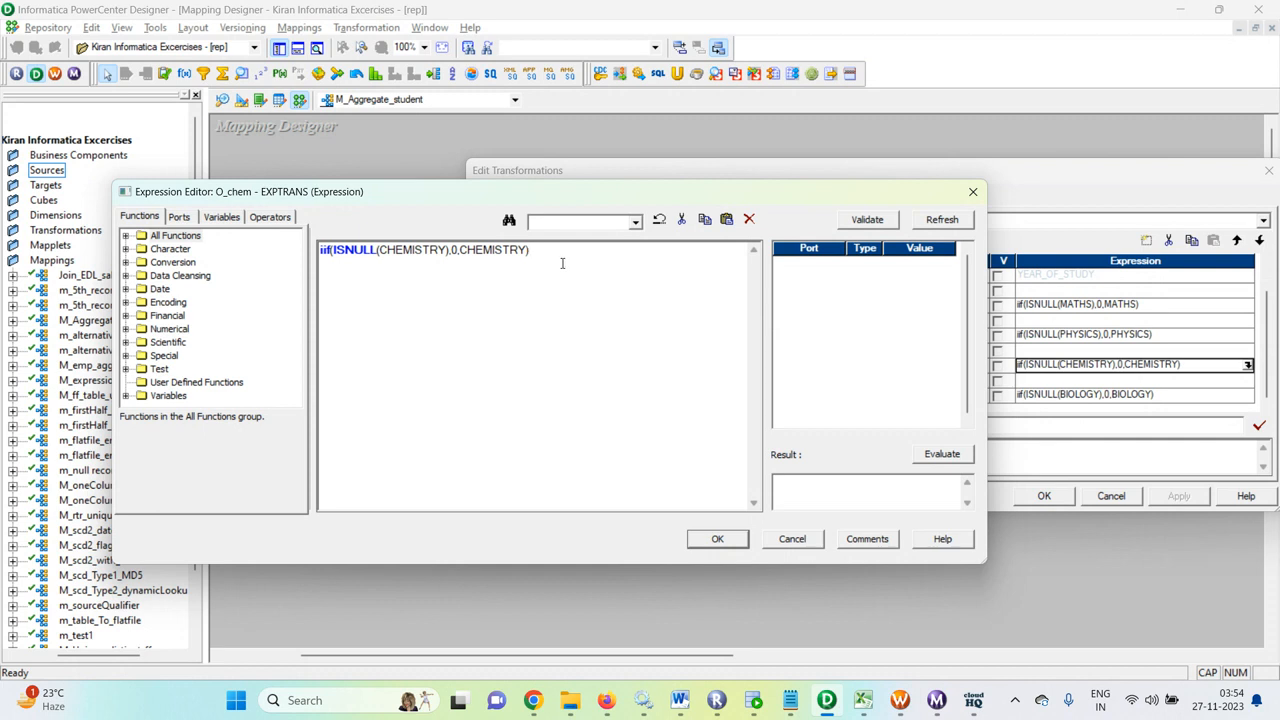
# Step: Comment out O_chem's null-to-0 IIF with -- and pass CHEMISTRY straight through, validated
pyautogui.write('--')
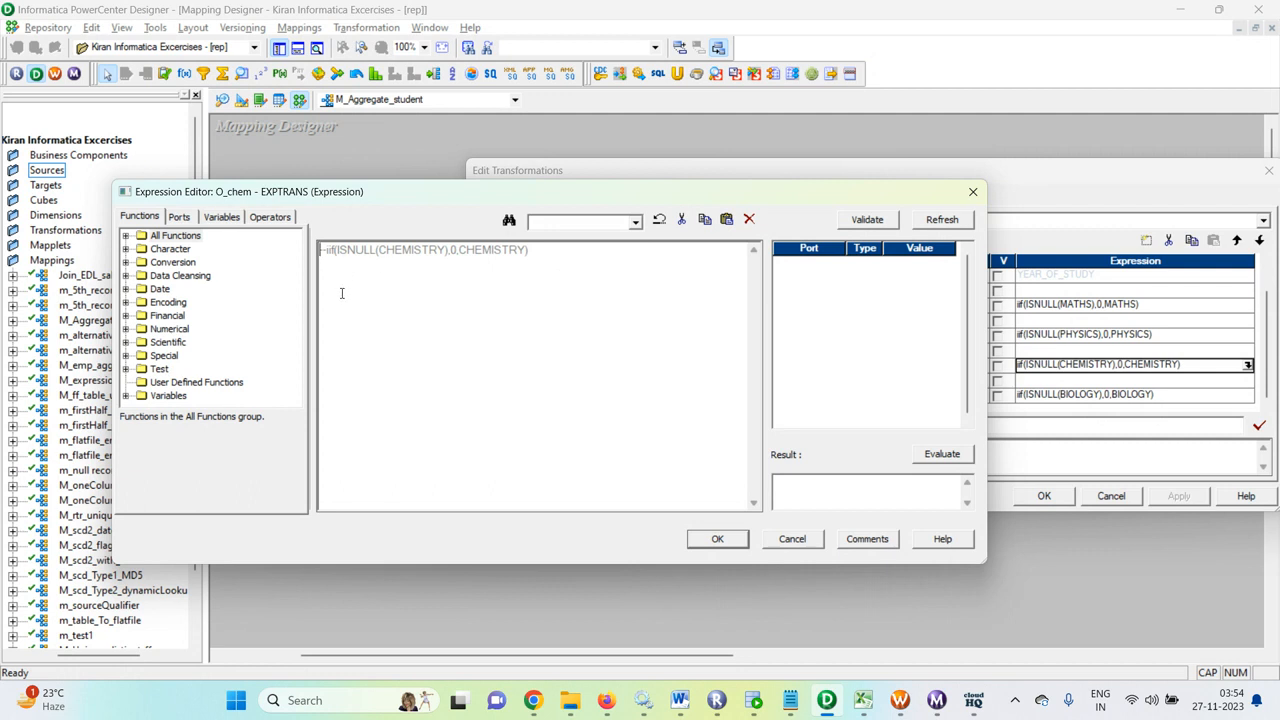
pyautogui.click(179, 216)
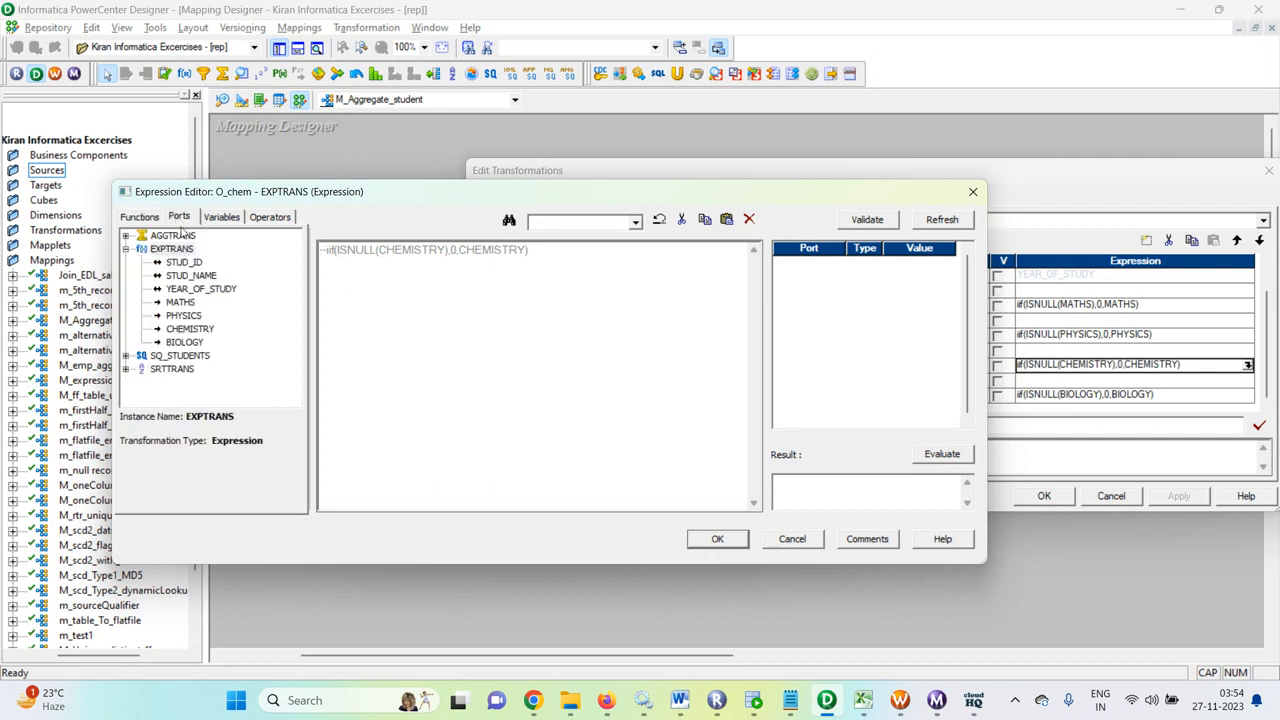
pyautogui.doubleClick(204, 329)
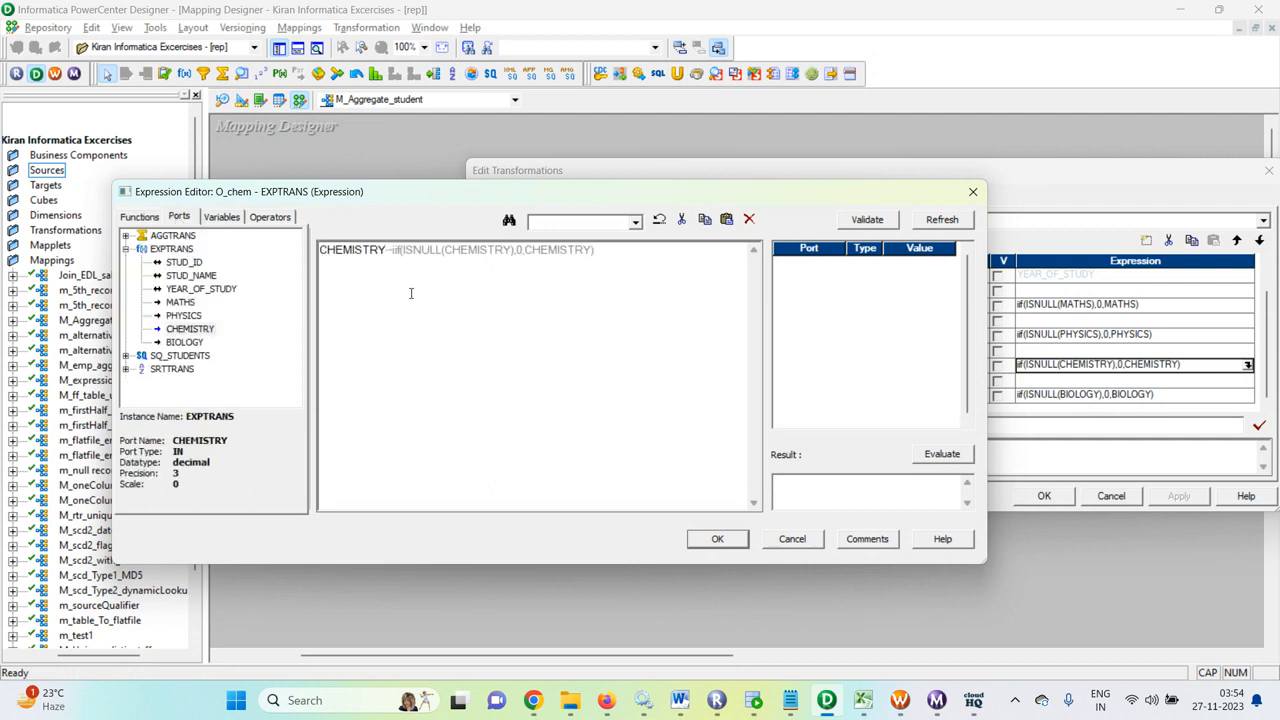
pyautogui.click(882, 220)
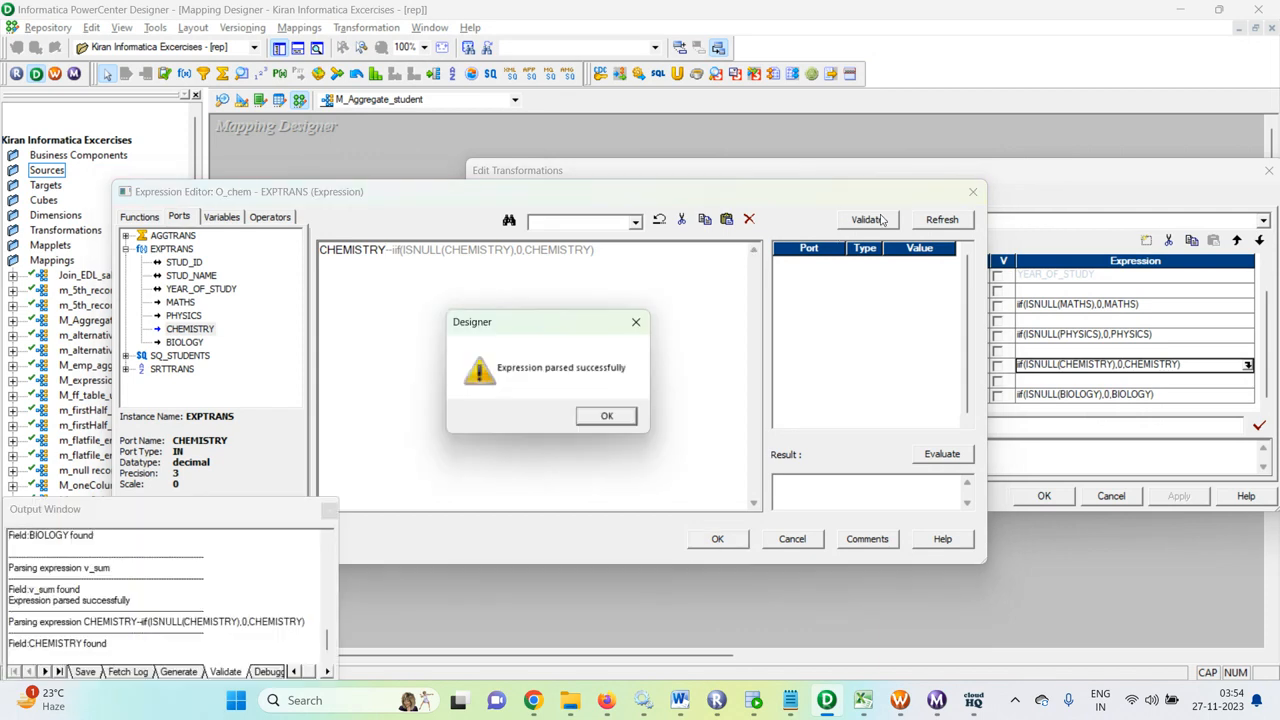
pyautogui.click(606, 416)
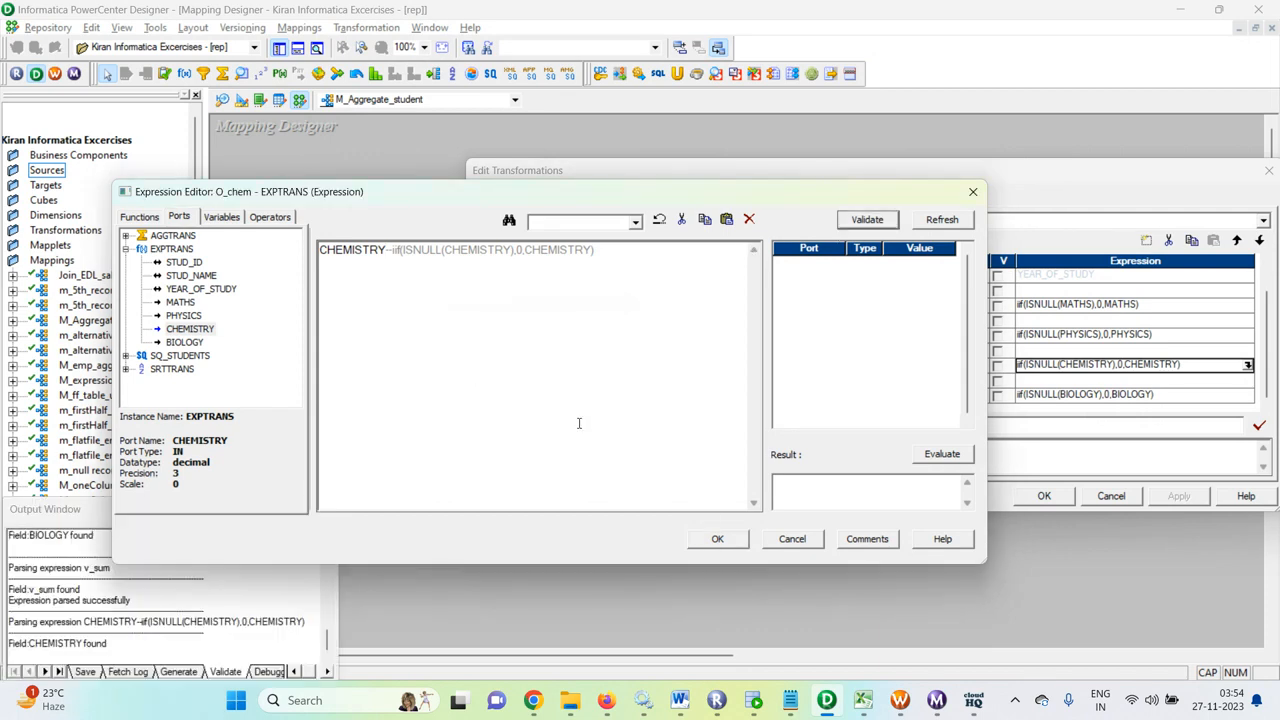
pyautogui.click(717, 539)
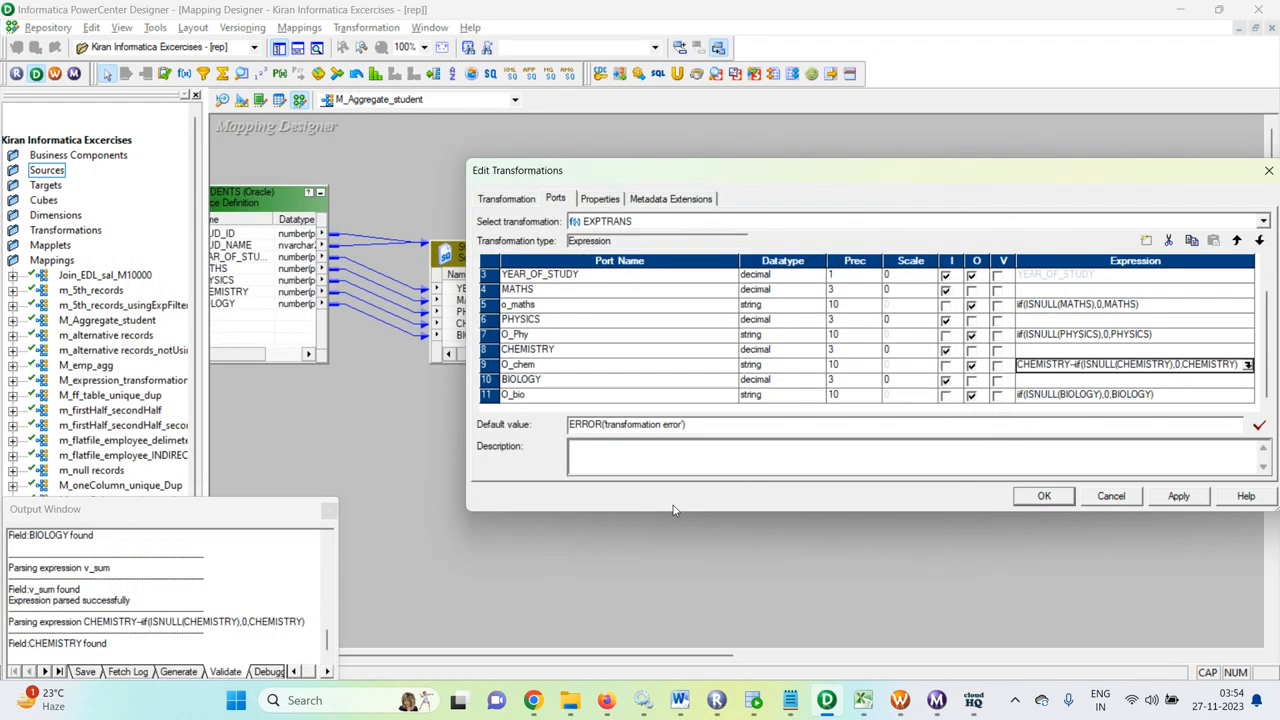
pyautogui.click(1044, 496)
pyautogui.moveTo(572, 655); pyautogui.dragTo(670, 655)
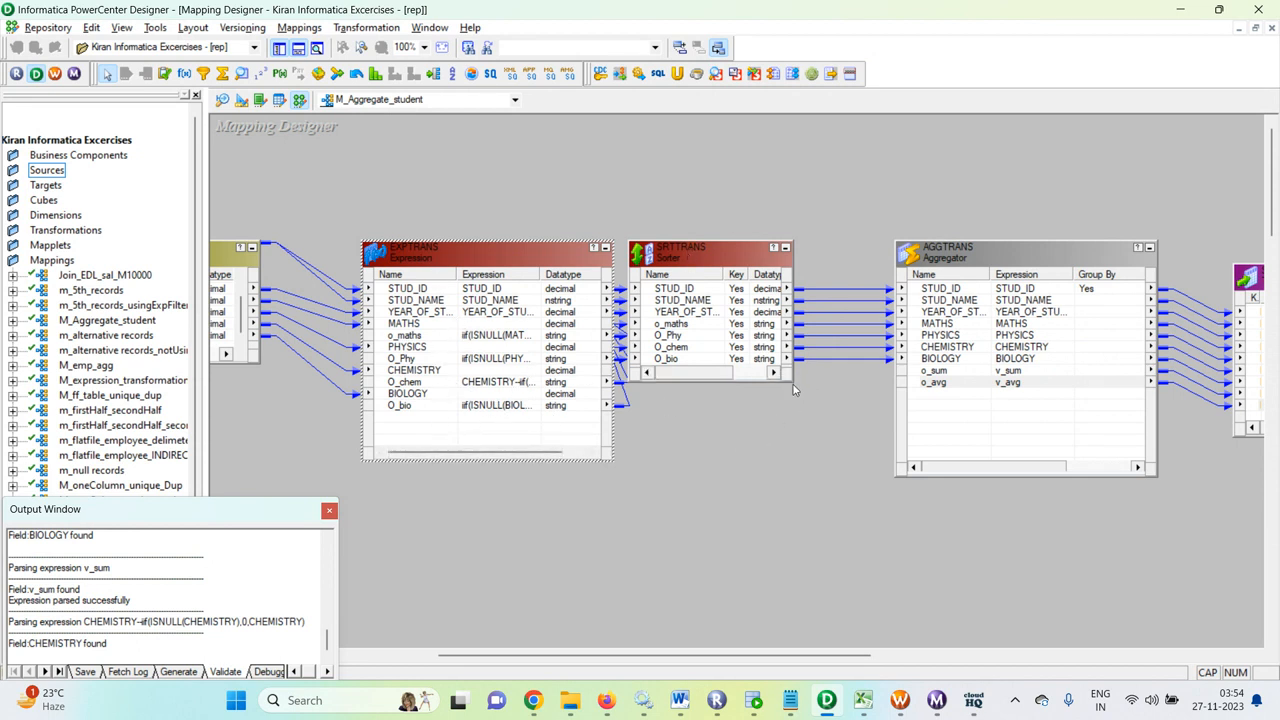
# Step: Review the SRTTRANS sorter's ports and properties, keeping Transformation Scope as All Input
pyautogui.moveTo(793, 378); pyautogui.dragTo(833, 470)
pyautogui.click(708, 251)
pyautogui.doubleClick(708, 251)
pyautogui.click(563, 203)
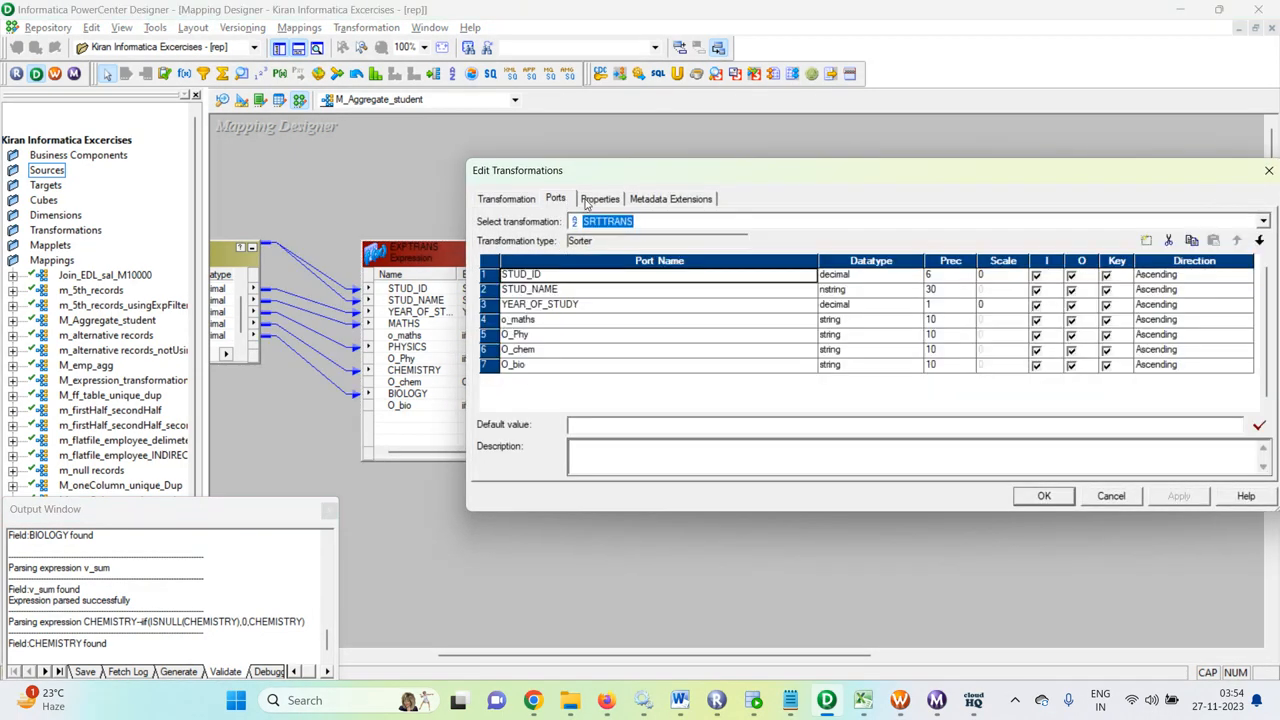
pyautogui.click(590, 202)
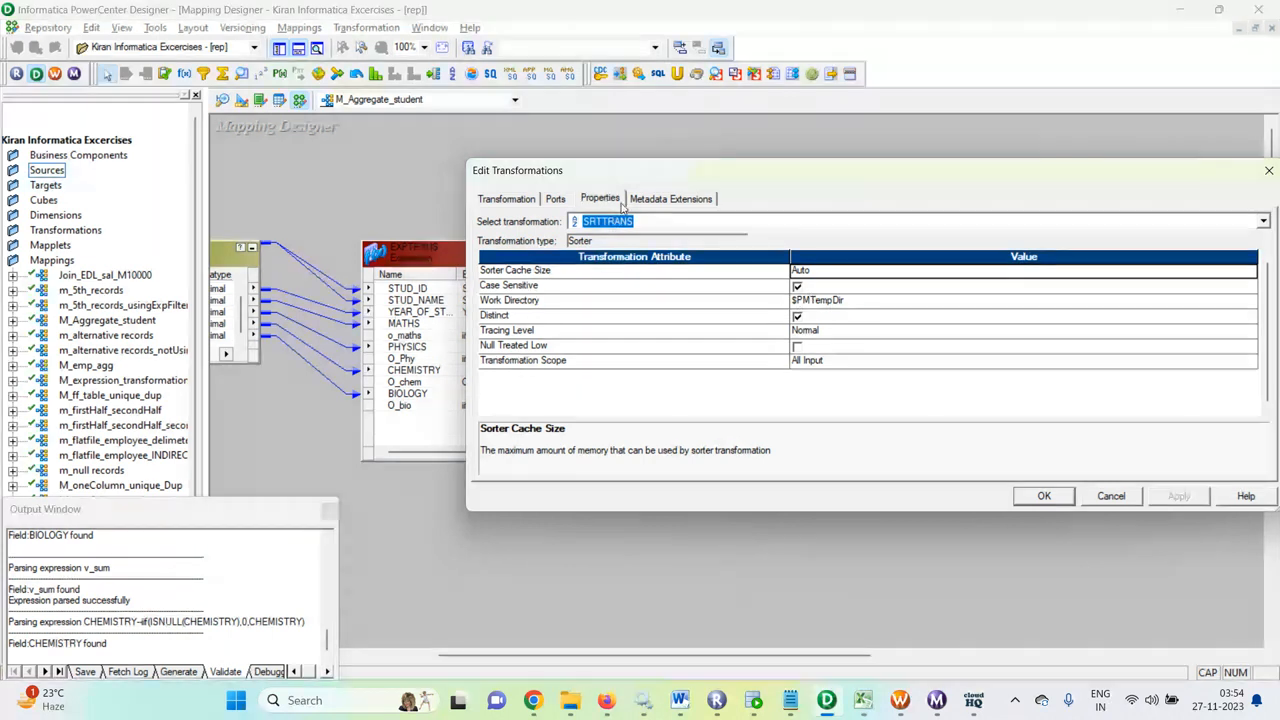
pyautogui.click(872, 278)
pyautogui.click(833, 364)
pyautogui.click(831, 366)
pyautogui.click(745, 400)
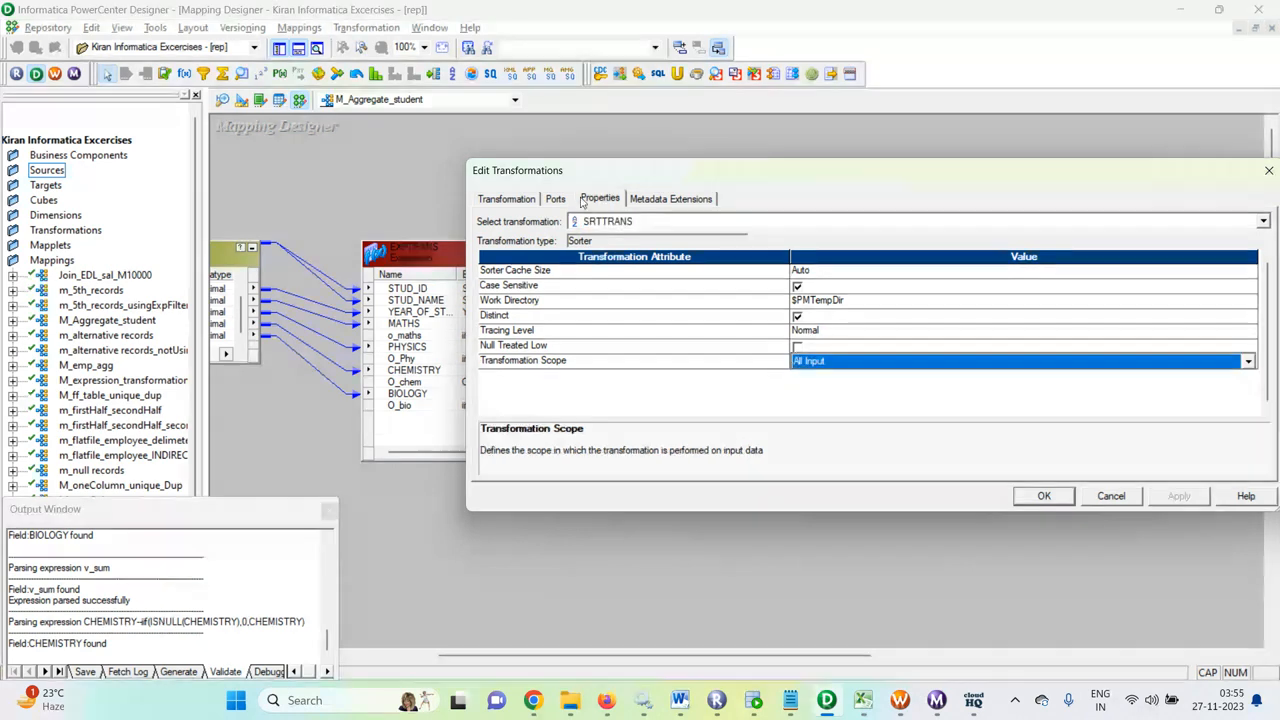
pyautogui.click(555, 200)
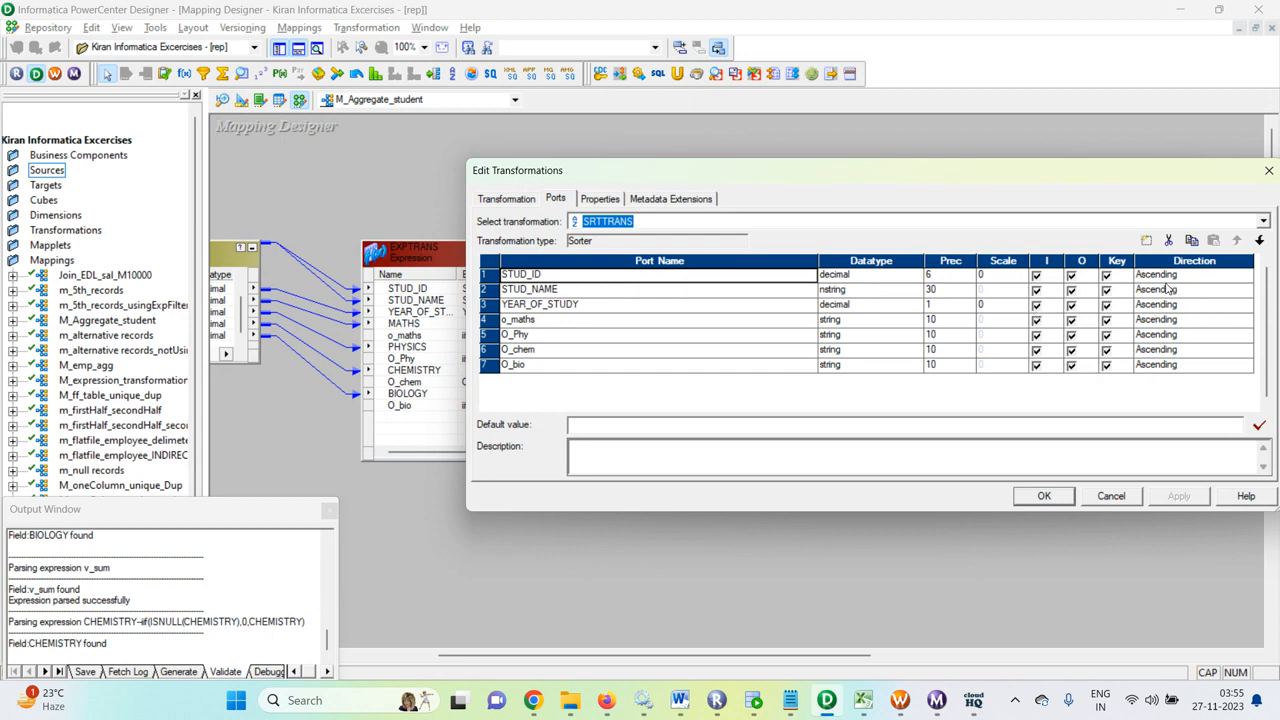
pyautogui.click(1044, 497)
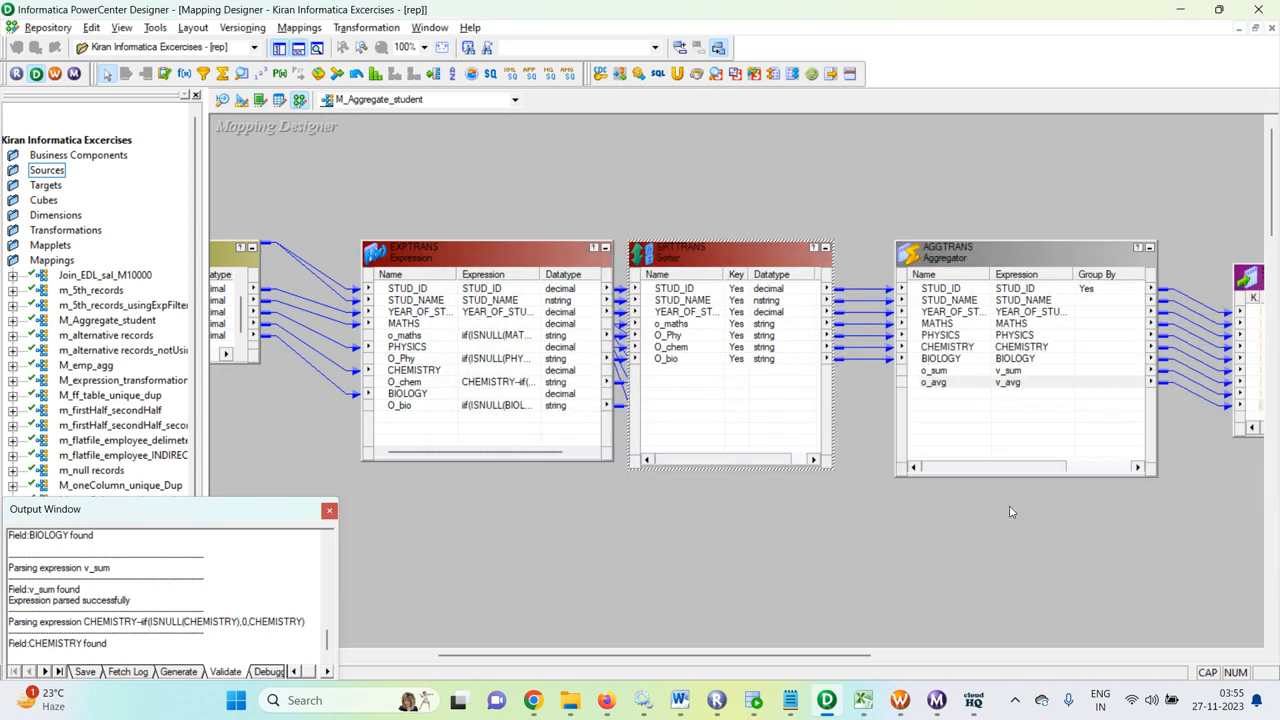
pyautogui.moveTo(771, 656); pyautogui.dragTo(857, 655)
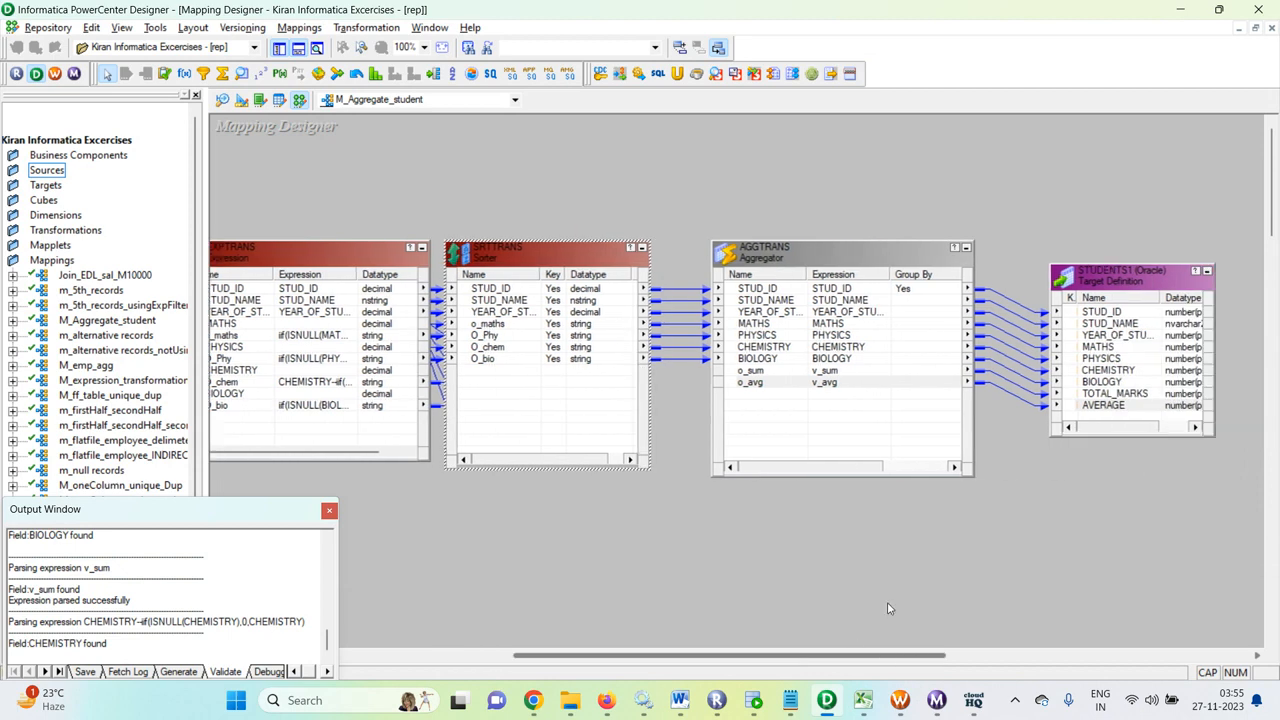
# Step: Make AGGTRANS's v_sum (MATHS+PHYSICS+CHEMISTRY+BIOLOGY) a variable port and apply the aggregator changes
pyautogui.doubleClick(836, 275)
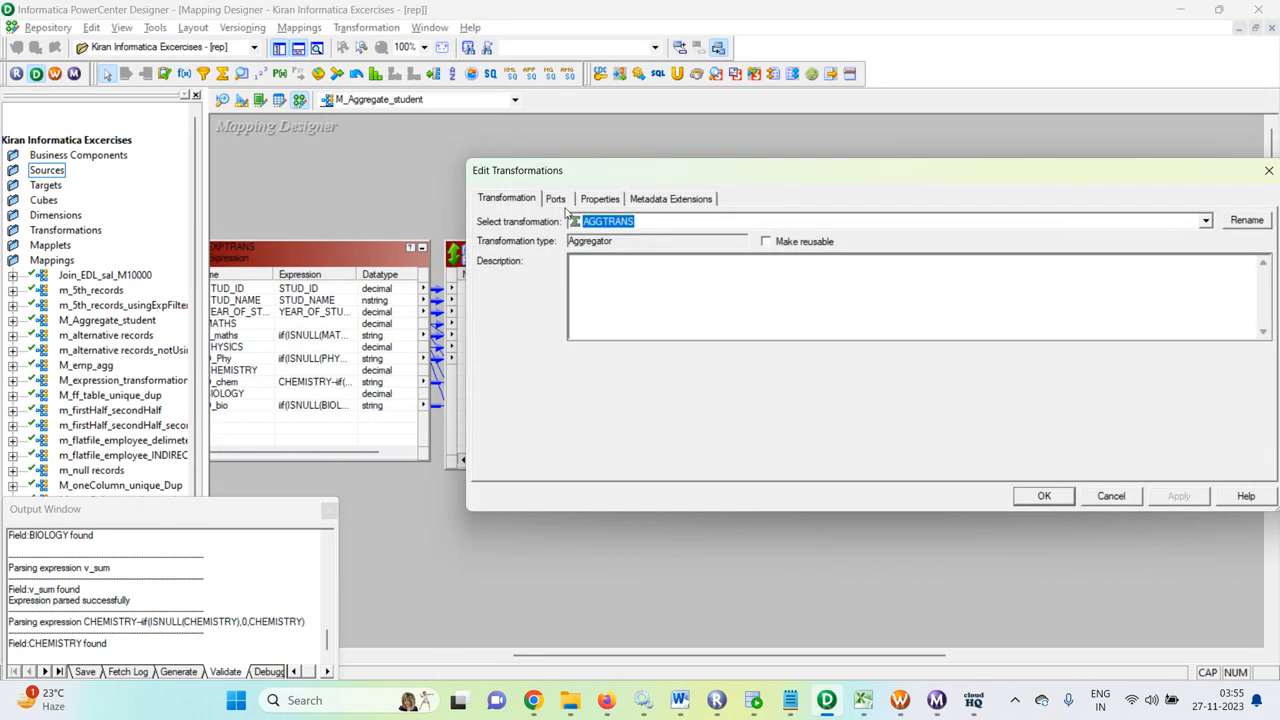
pyautogui.click(557, 199)
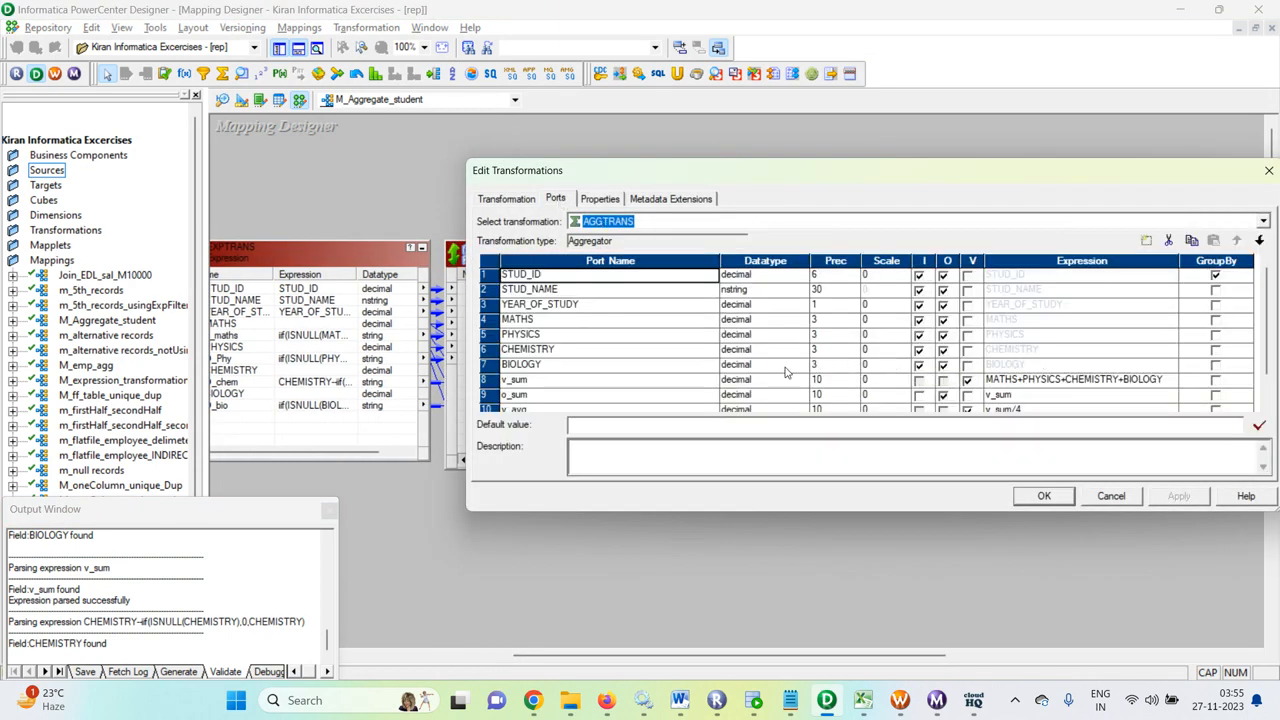
pyautogui.scroll(-1, 786, 372)
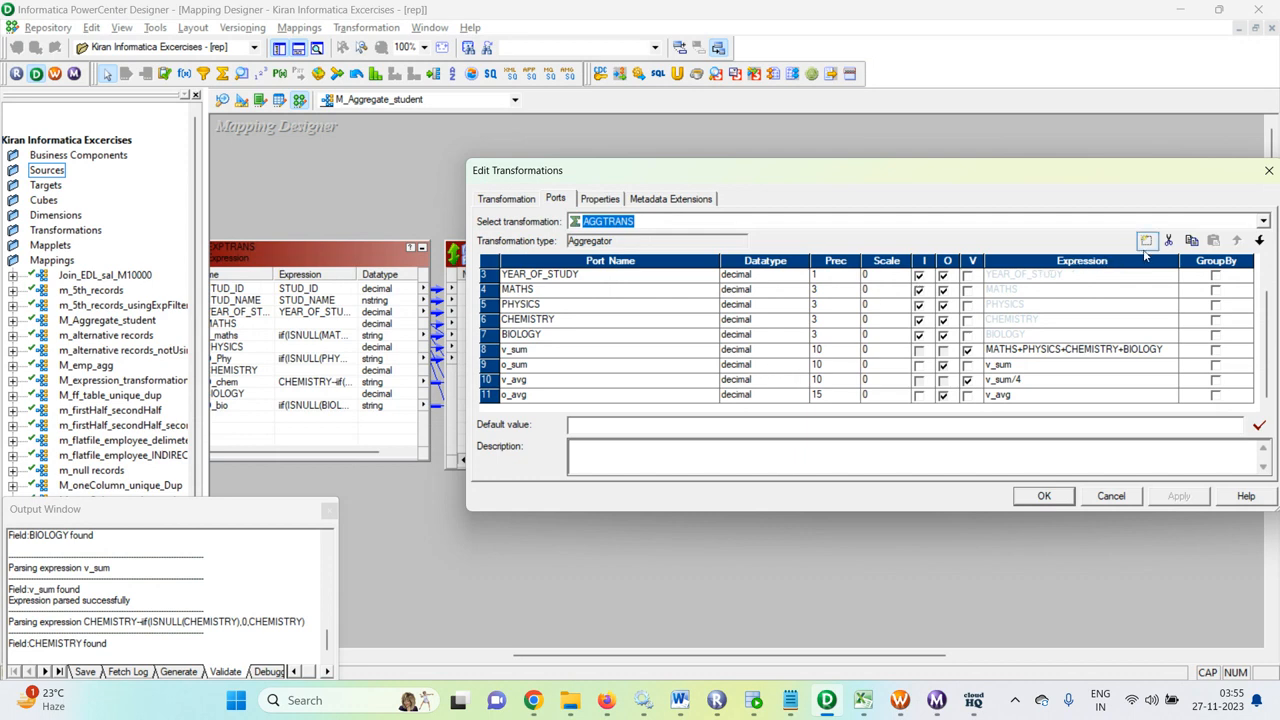
pyautogui.click(967, 352)
pyautogui.scroll(1, 940, 358)
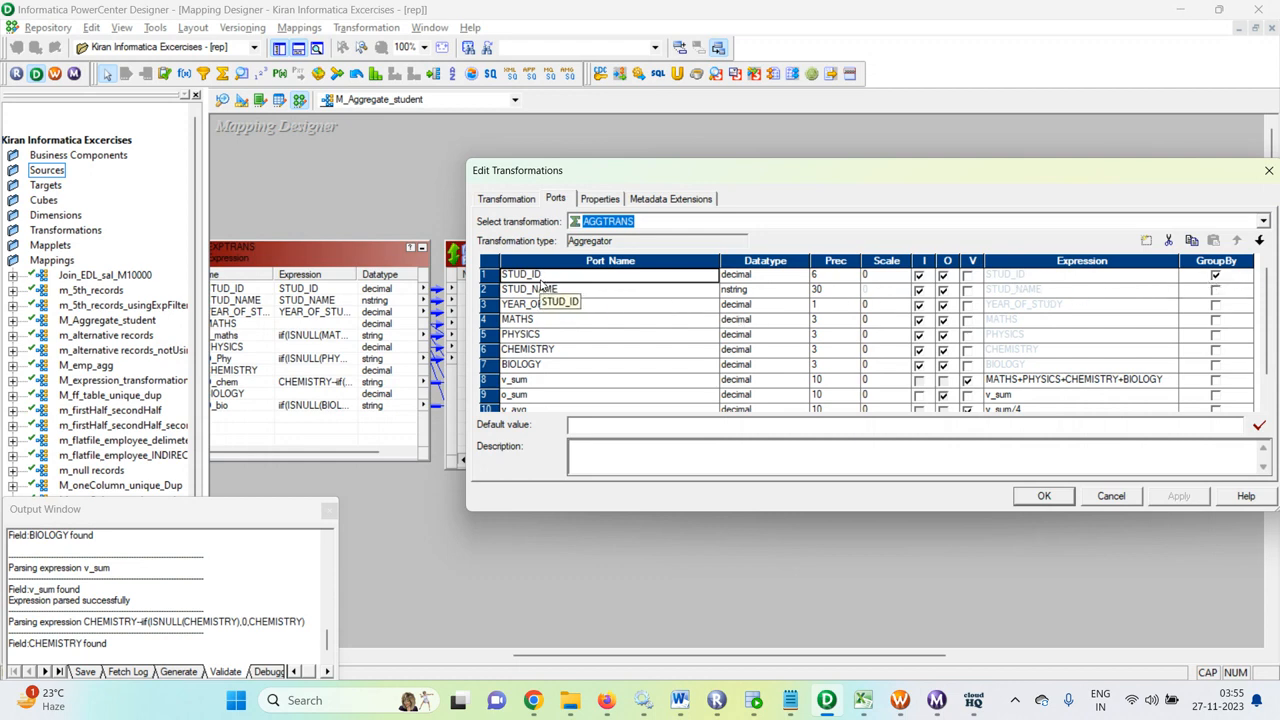
pyautogui.scroll(-1, 884, 350)
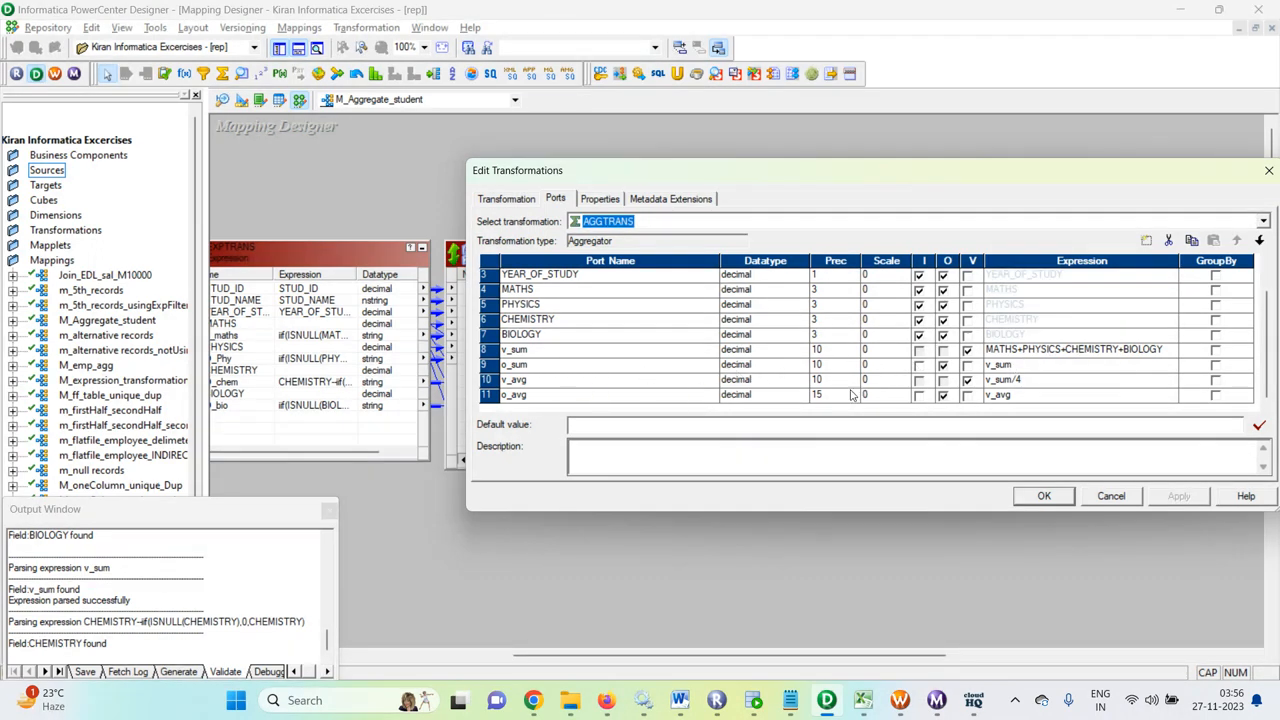
pyautogui.click(524, 382)
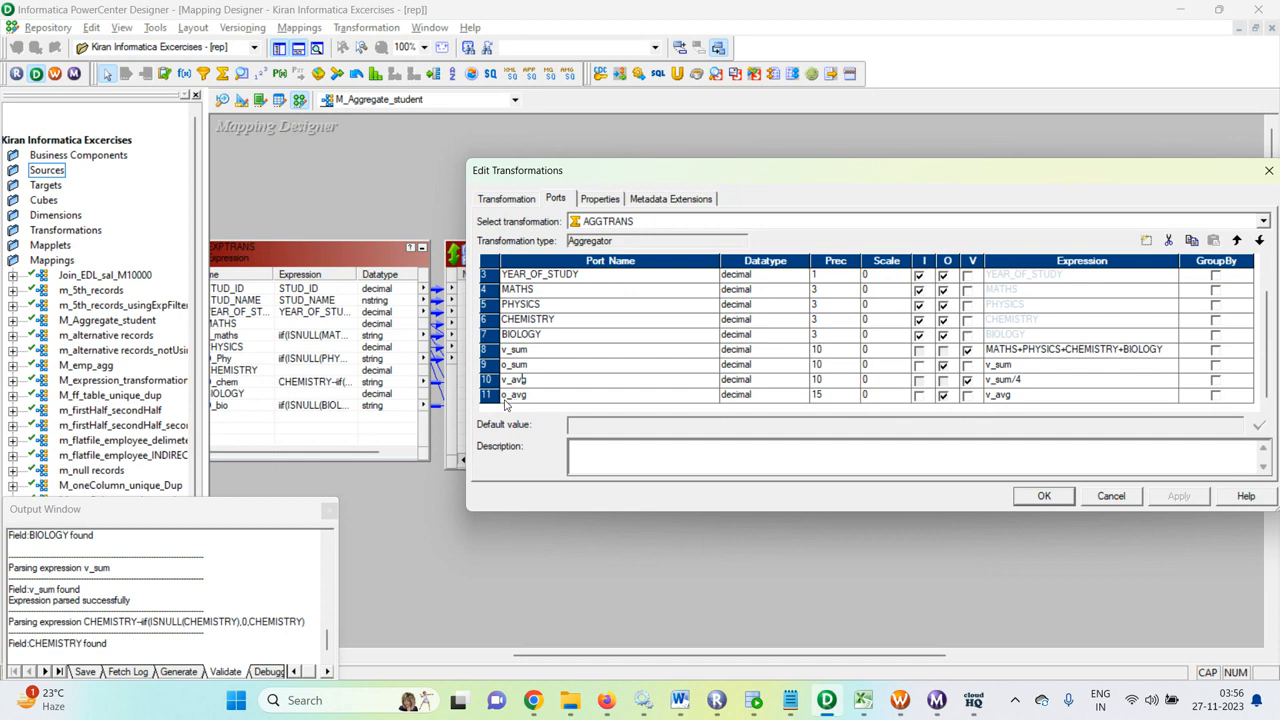
pyautogui.click(1045, 497)
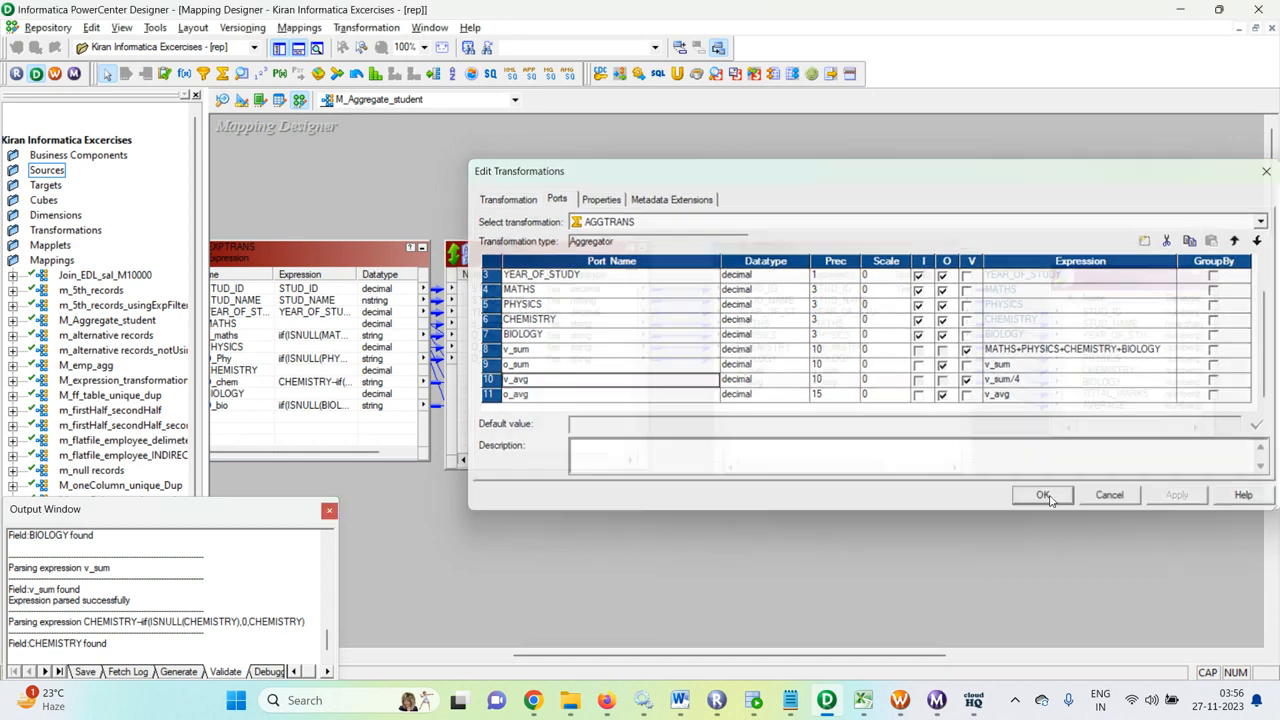
pyautogui.moveTo(778, 660); pyautogui.dragTo(841, 660)
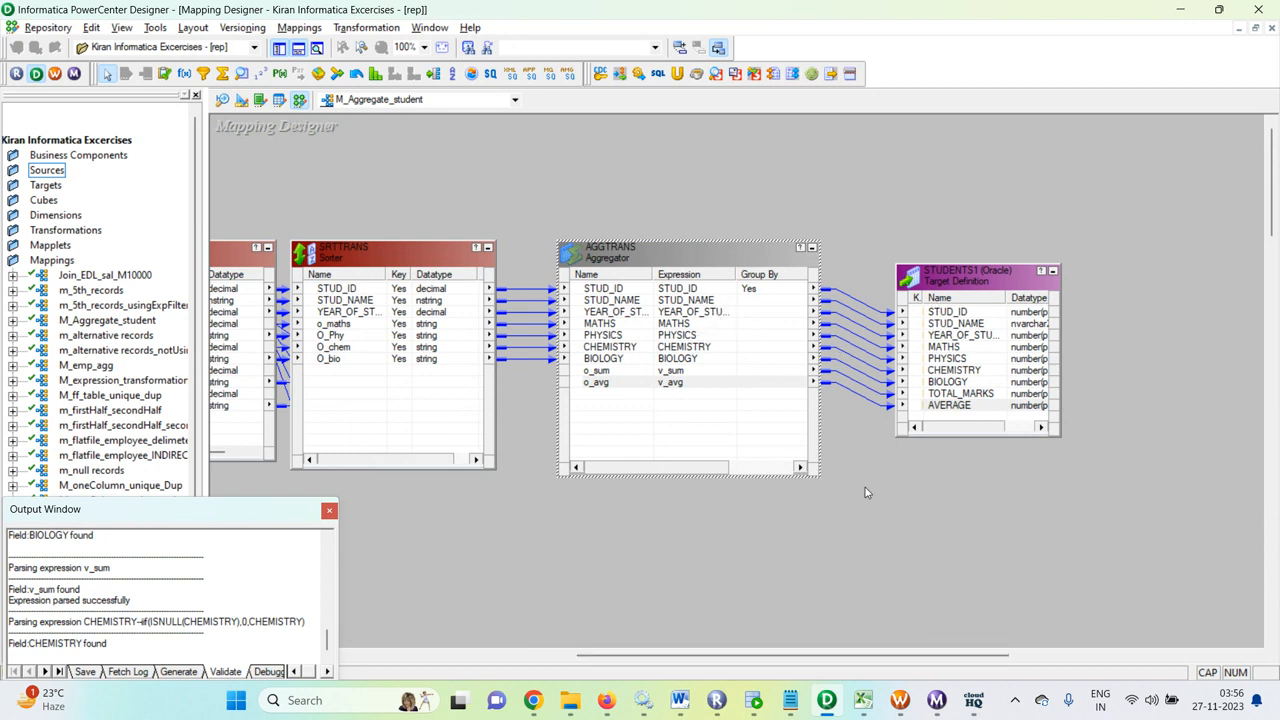
# Step: Save the M_Aggregate_student mapping as valid and bring Workflow Manager forward
pyautogui.click(897, 509)
pyautogui.hotkey('ctrl', 's')
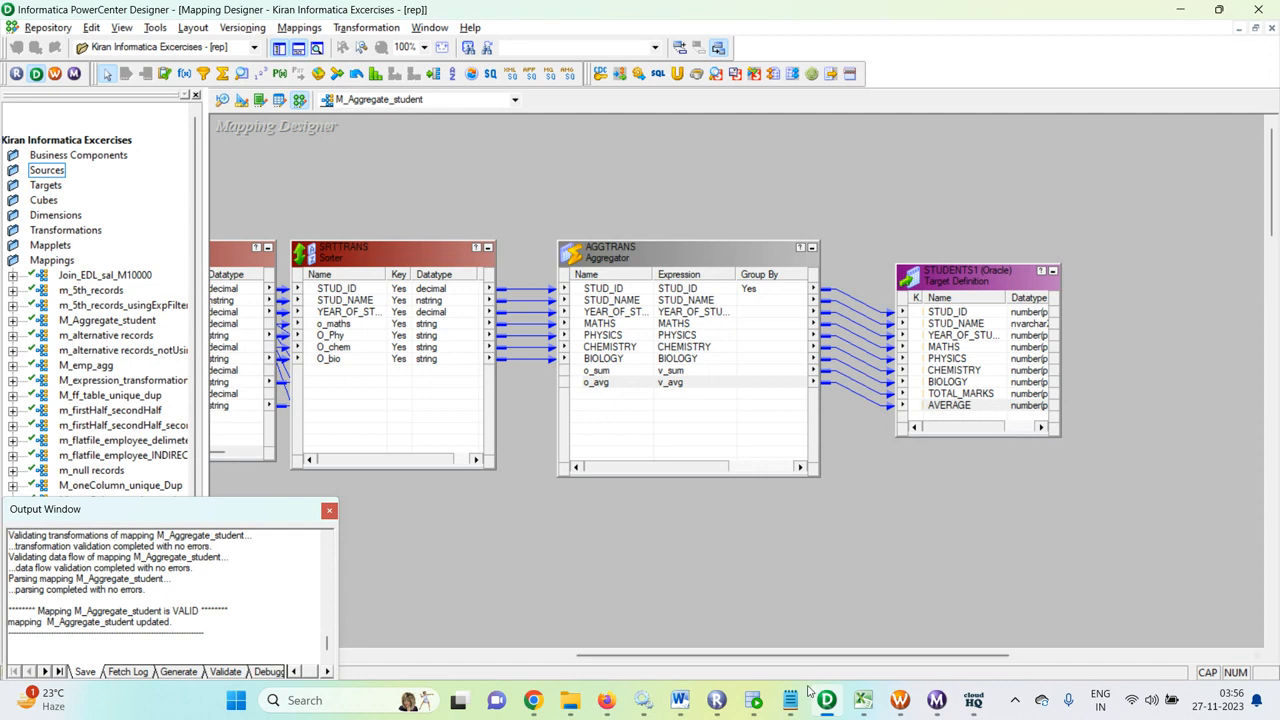
pyautogui.click(900, 700)
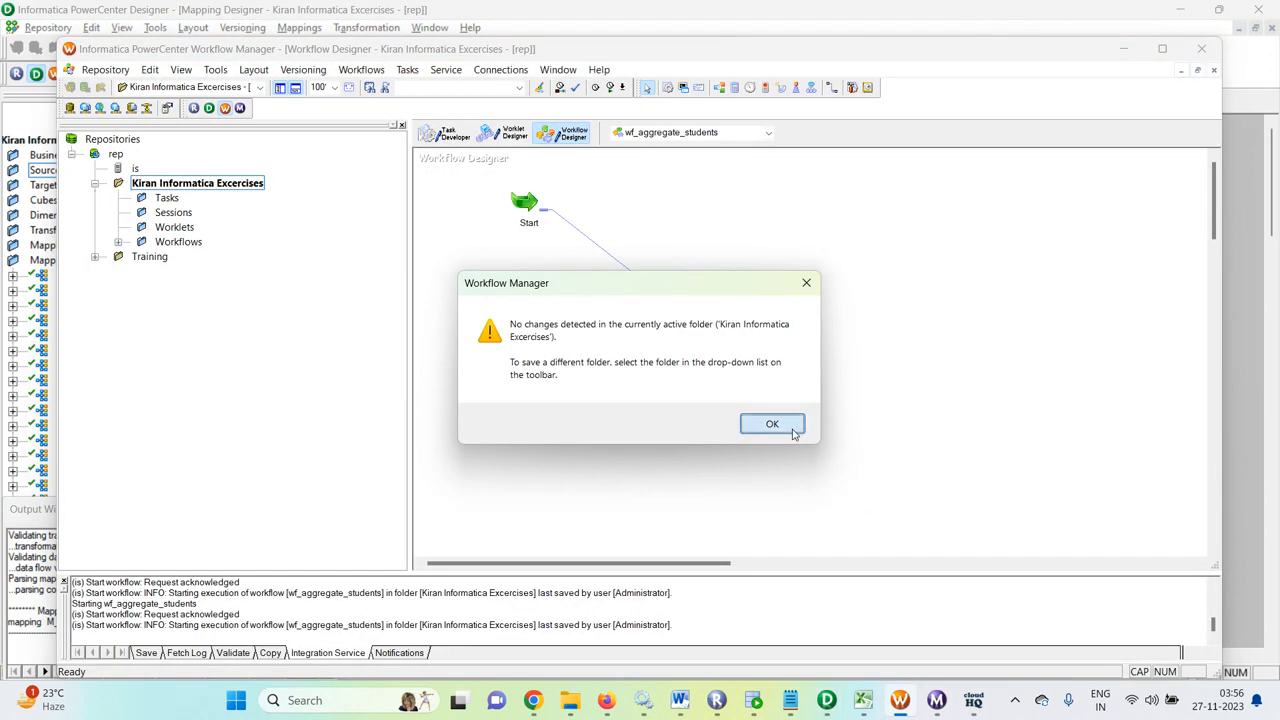
pyautogui.click(769, 424)
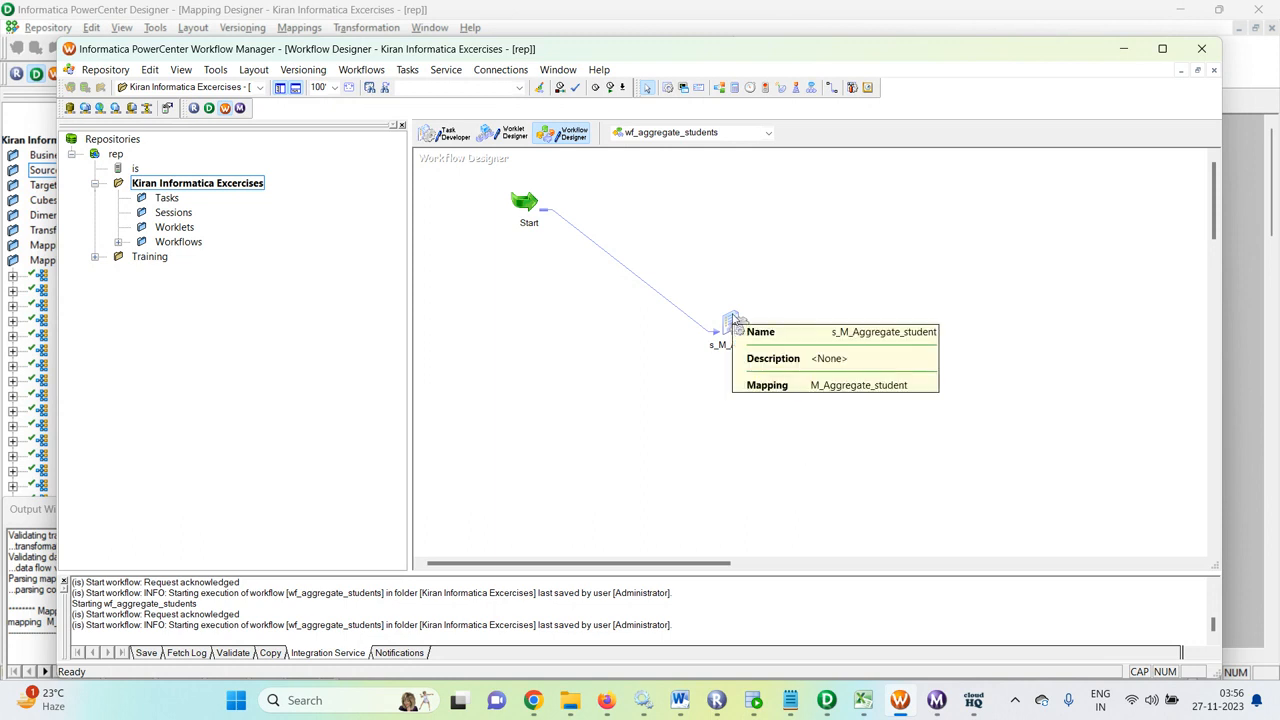
pyautogui.doubleClick(732, 318)
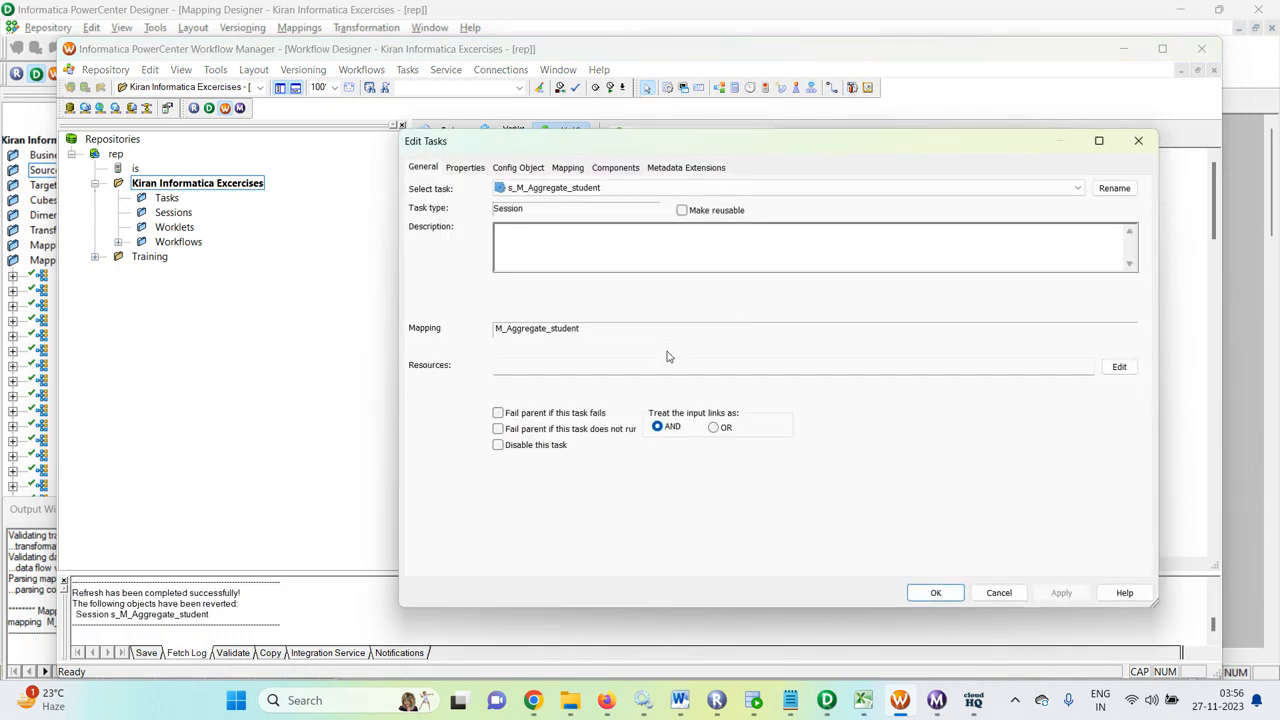
pyautogui.click(620, 168)
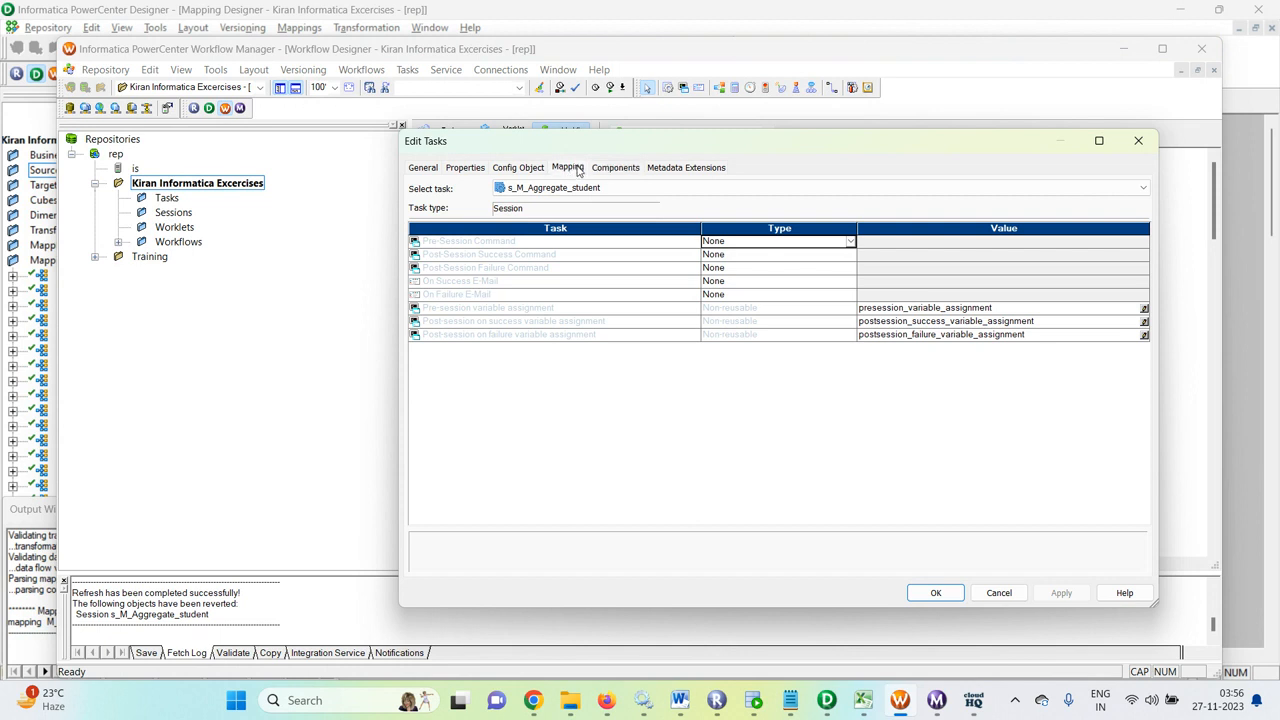
pyautogui.click(580, 168)
pyautogui.click(478, 289)
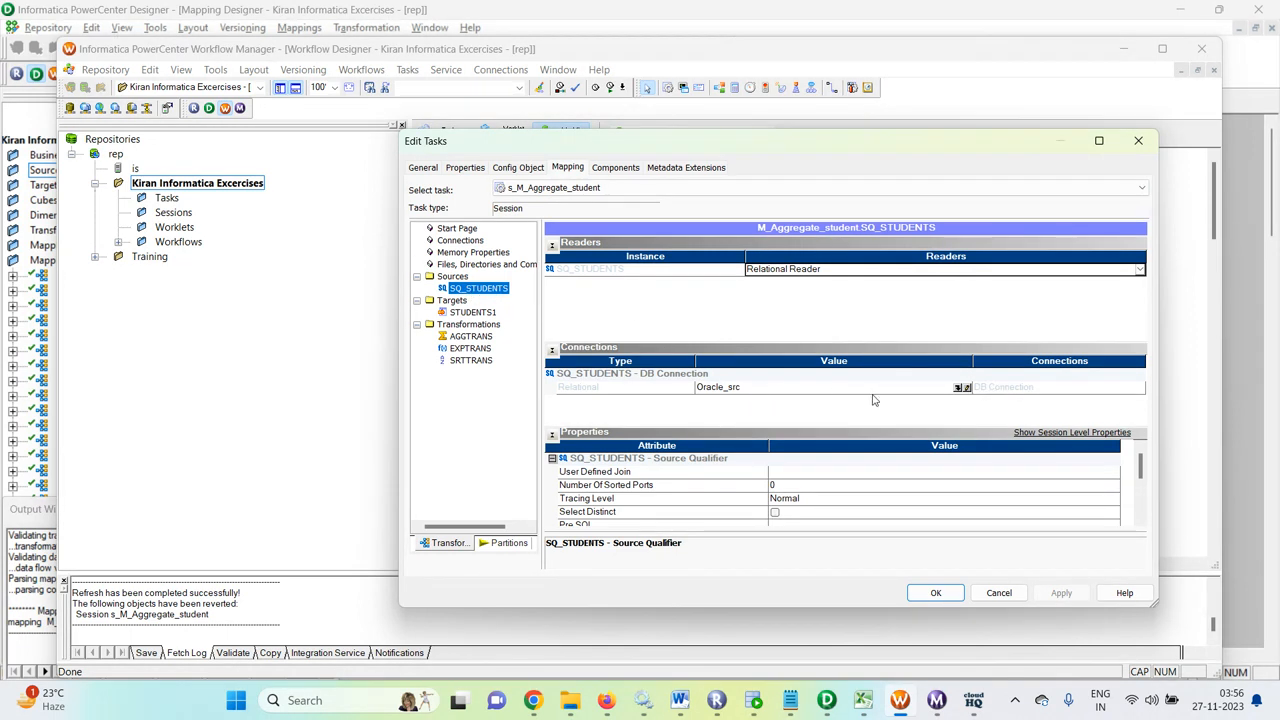
pyautogui.scroll(-2, 893, 505)
pyautogui.scroll(1, 879, 487)
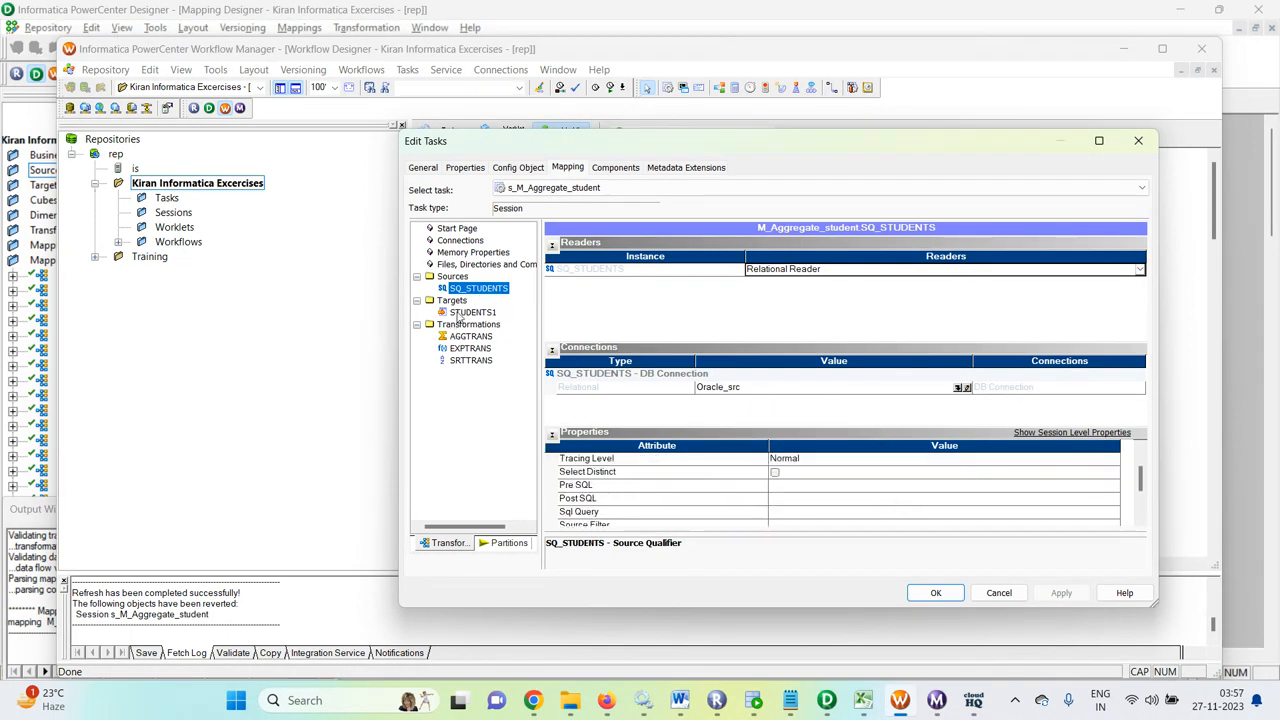
pyautogui.click(472, 312)
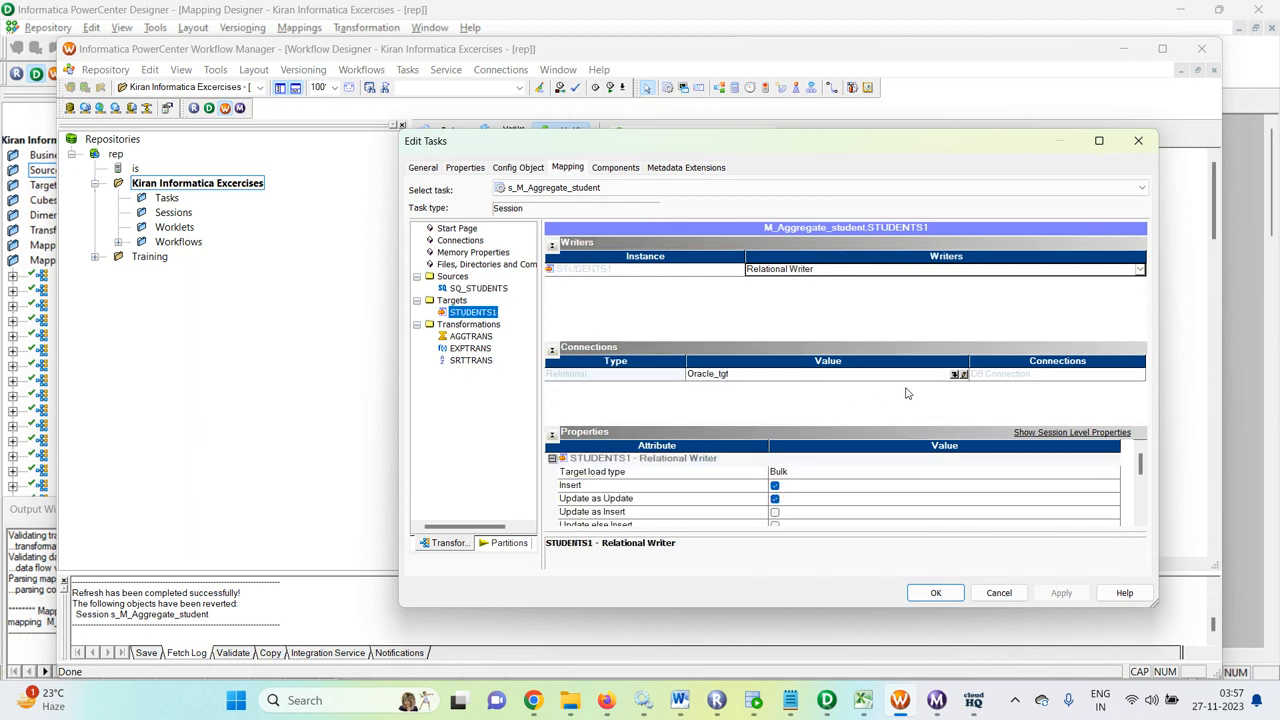
pyautogui.scroll(-2, 879, 480)
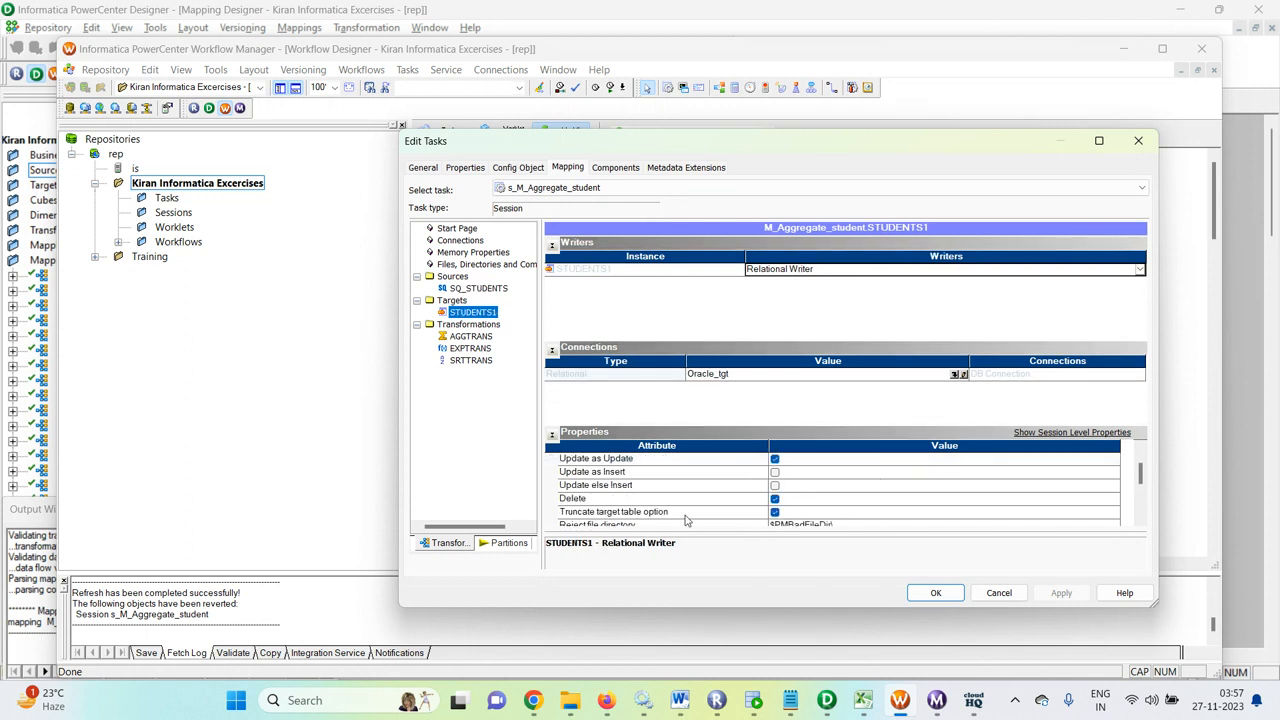
pyautogui.scroll(-1, 800, 515)
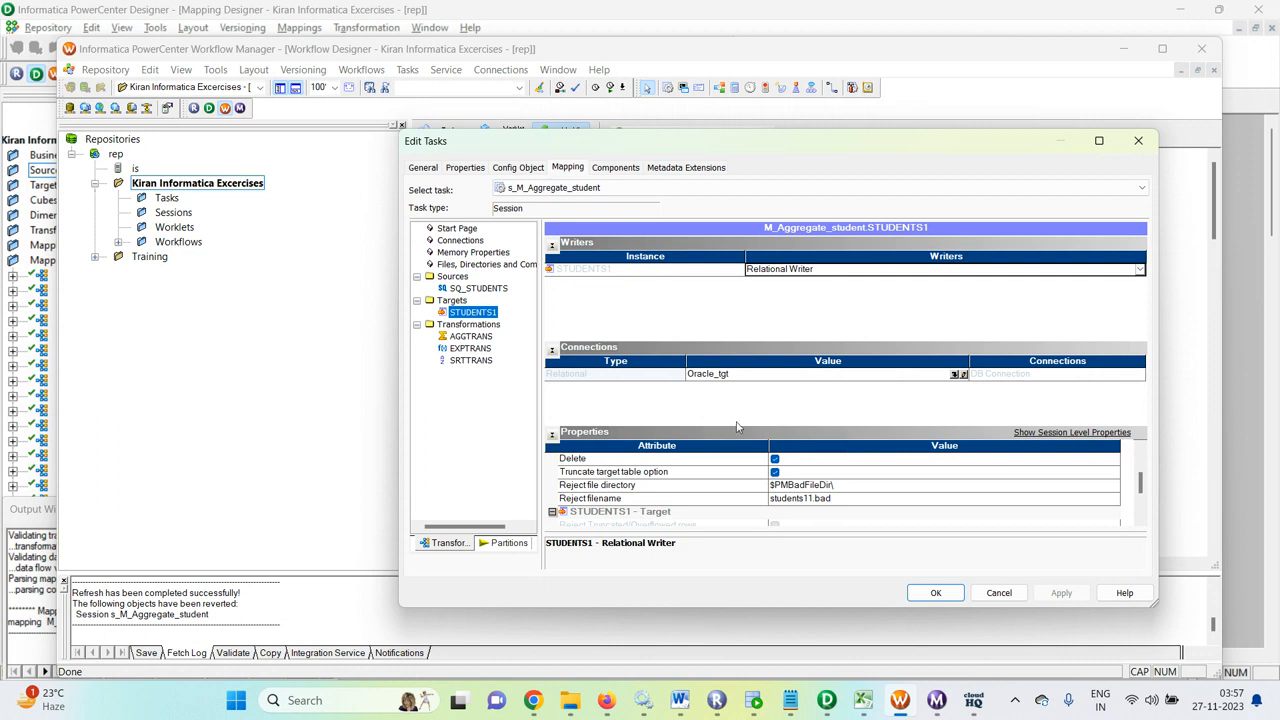
pyautogui.click(474, 338)
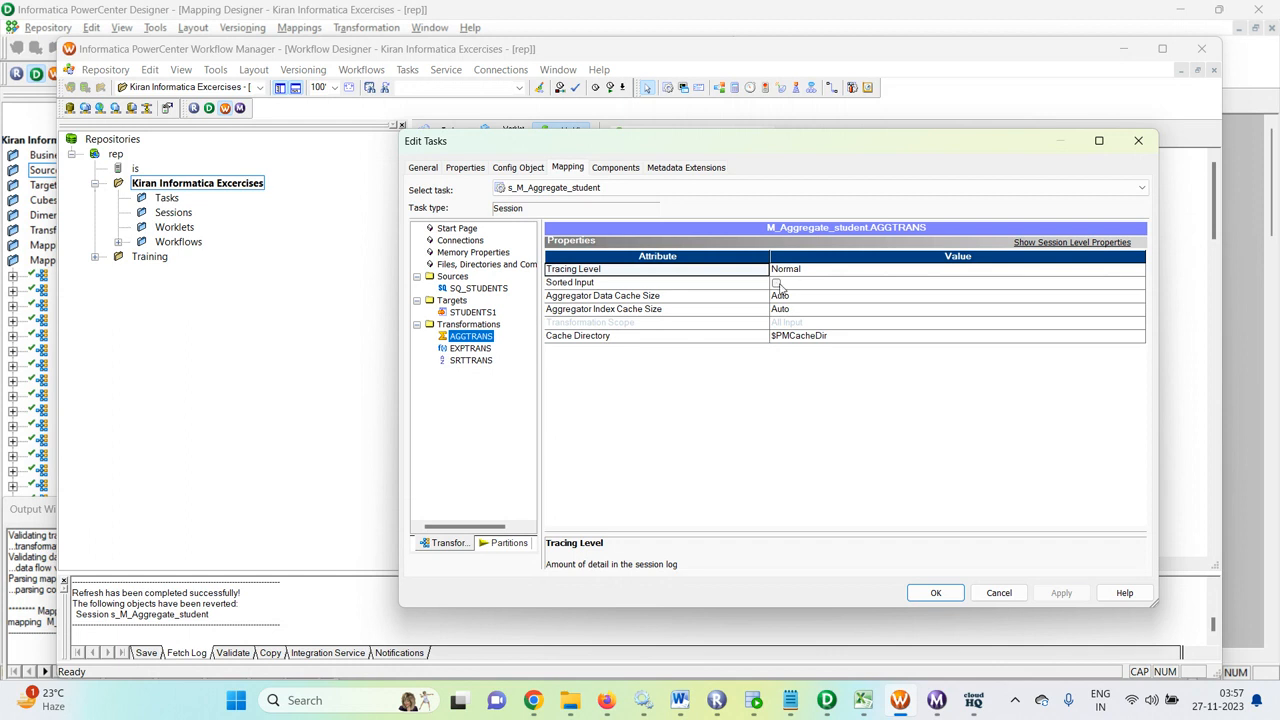
pyautogui.click(469, 348)
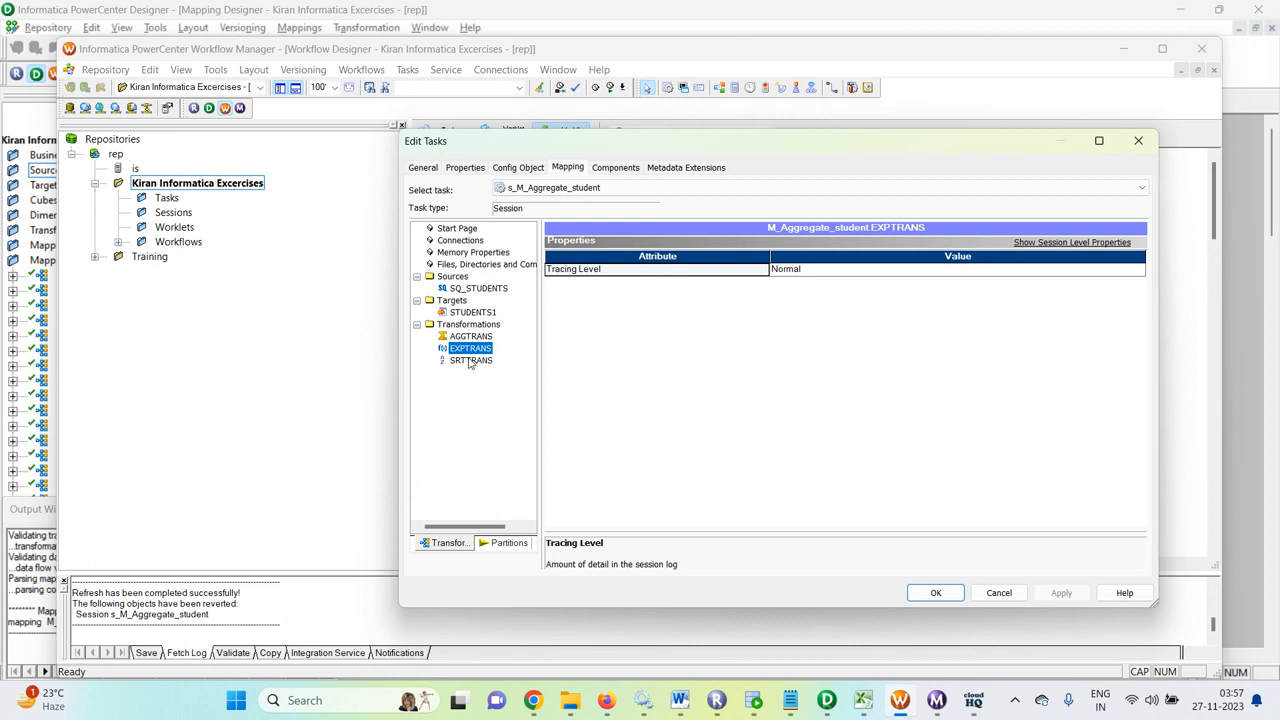
pyautogui.click(470, 360)
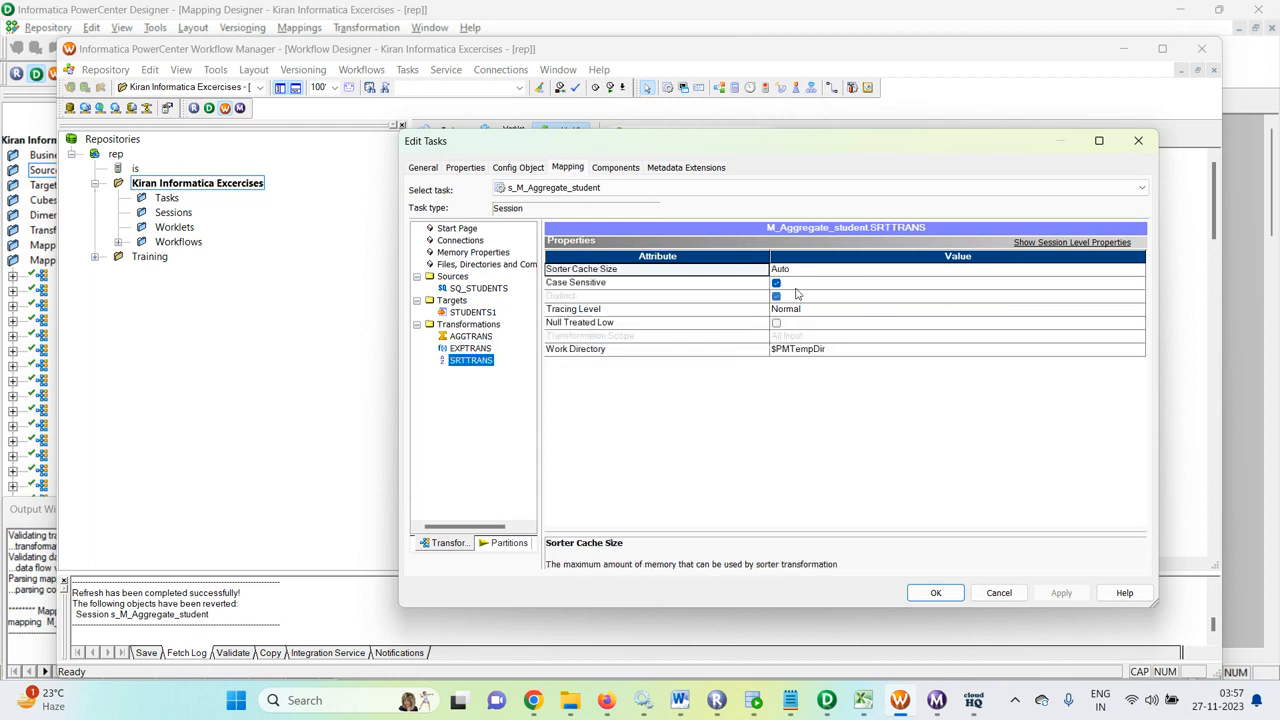
# Step: Save the workflow folder and start wf_aggregate_students, checking its run in Workflow Monitor
pyautogui.click(936, 592)
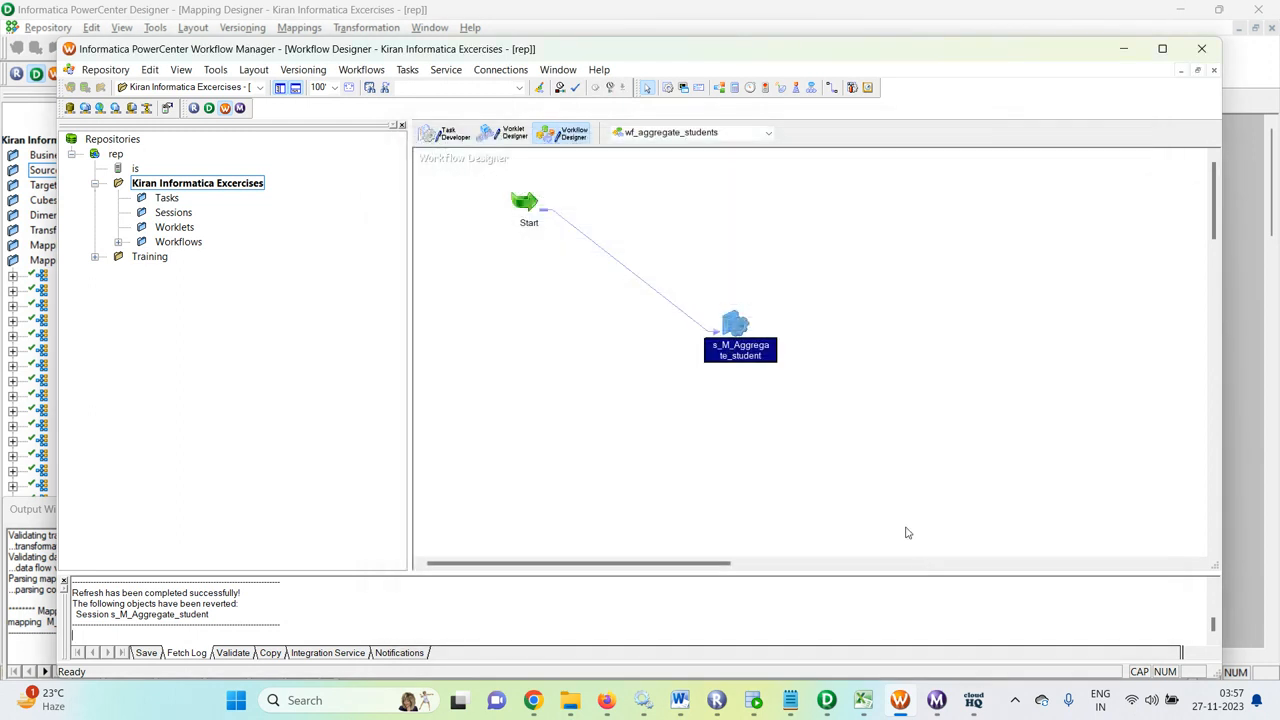
pyautogui.hotkey('ctrl', 's')
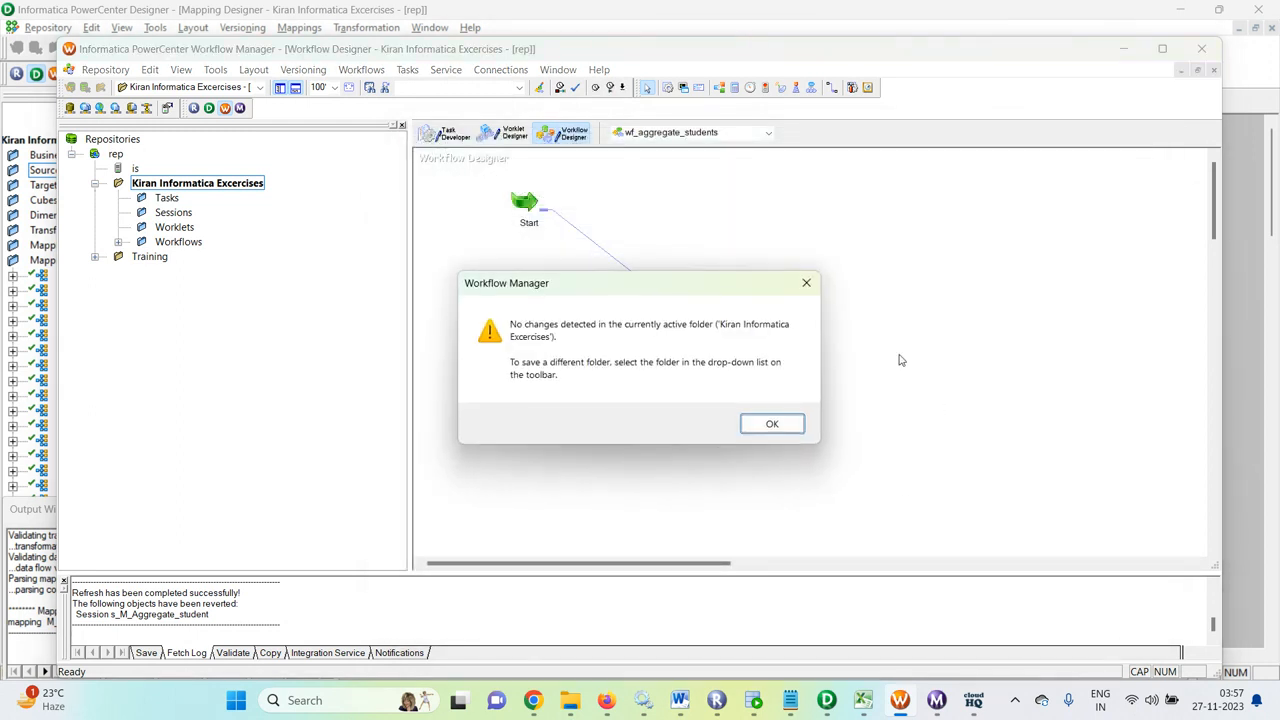
pyautogui.press('Return')
pyautogui.rightClick(926, 289)
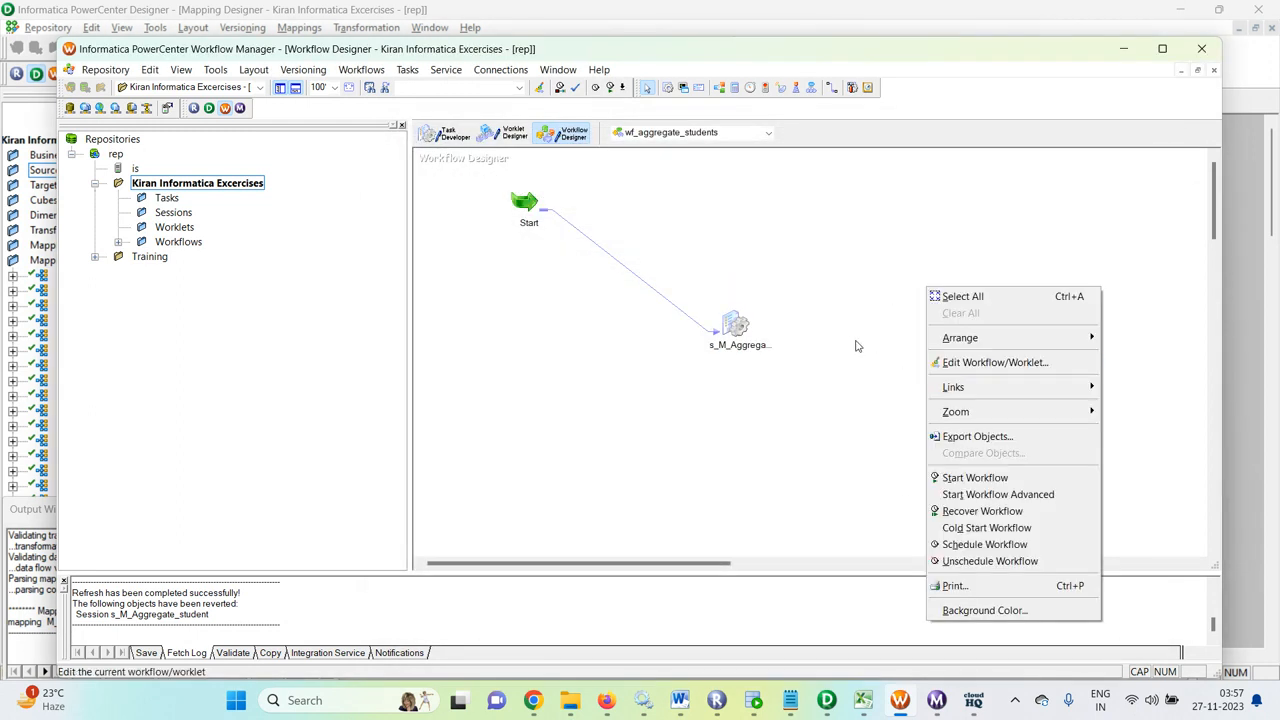
pyautogui.click(970, 477)
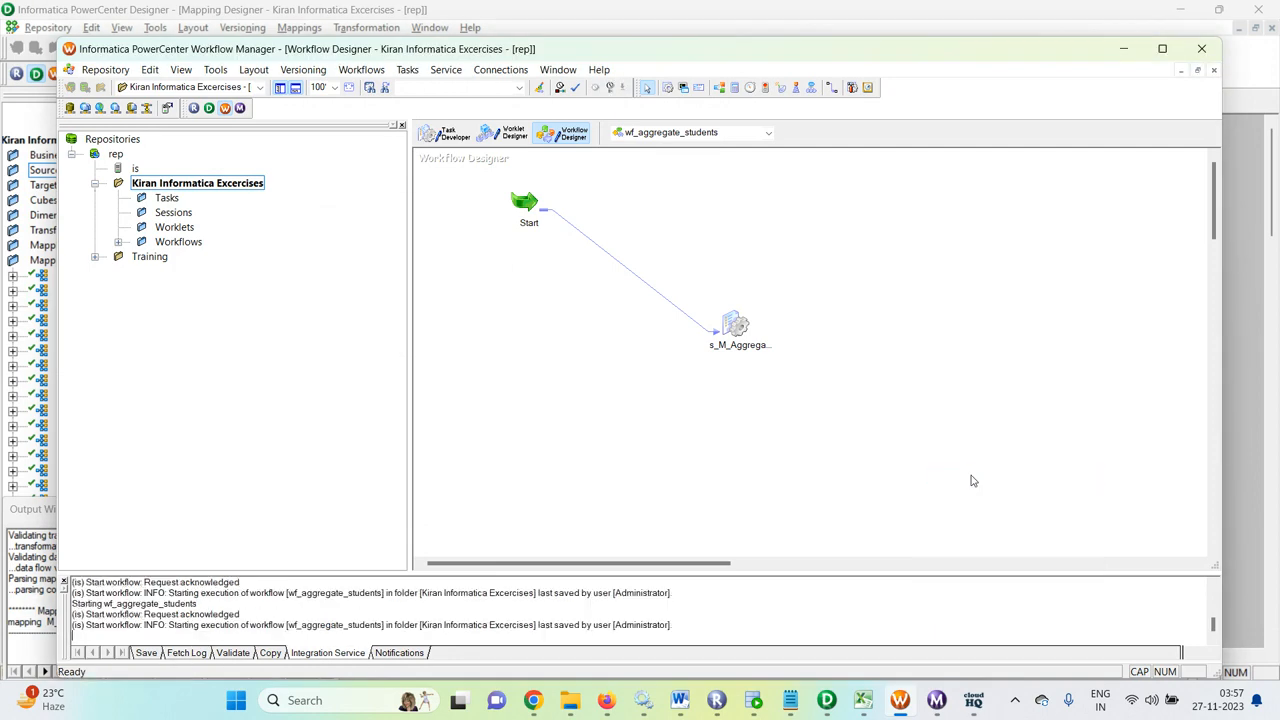
pyautogui.click(937, 699)
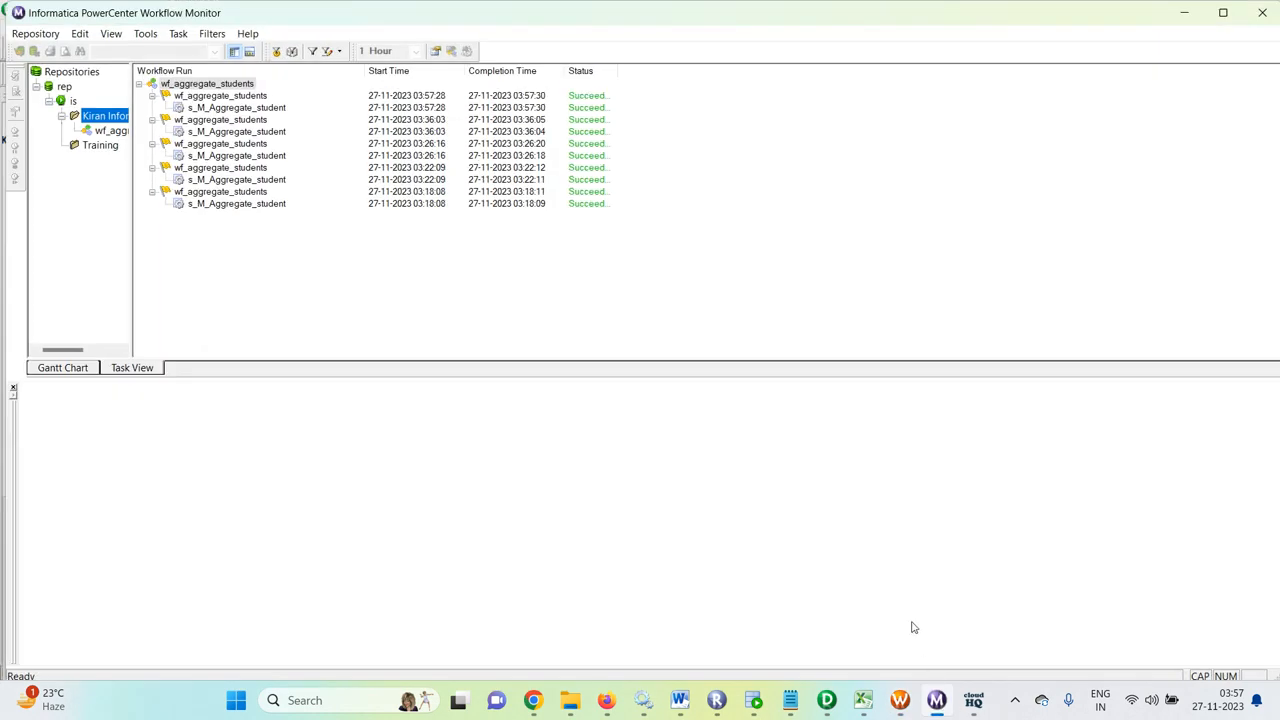
# Step: Run 'select * from students;' in the core worksheet, revealing student 1004's null chemistry, total and average
pyautogui.click(755, 701)
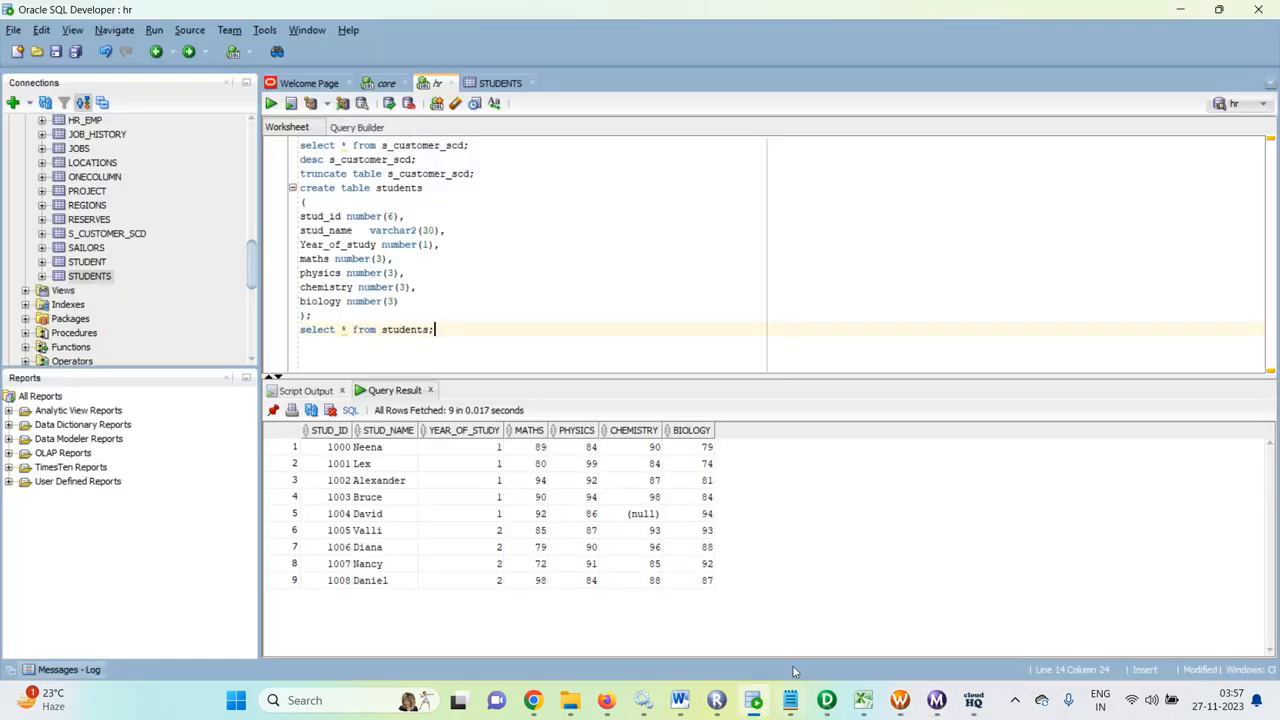
pyautogui.click(385, 85)
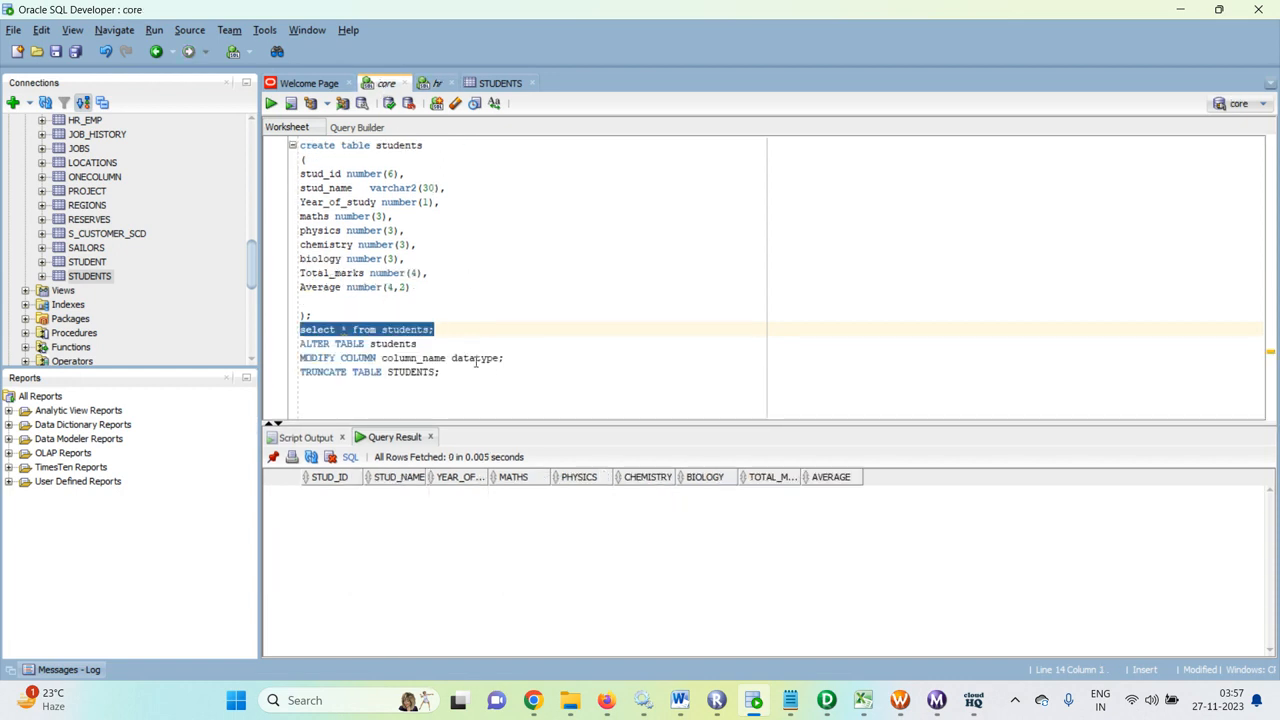
pyautogui.click(462, 332)
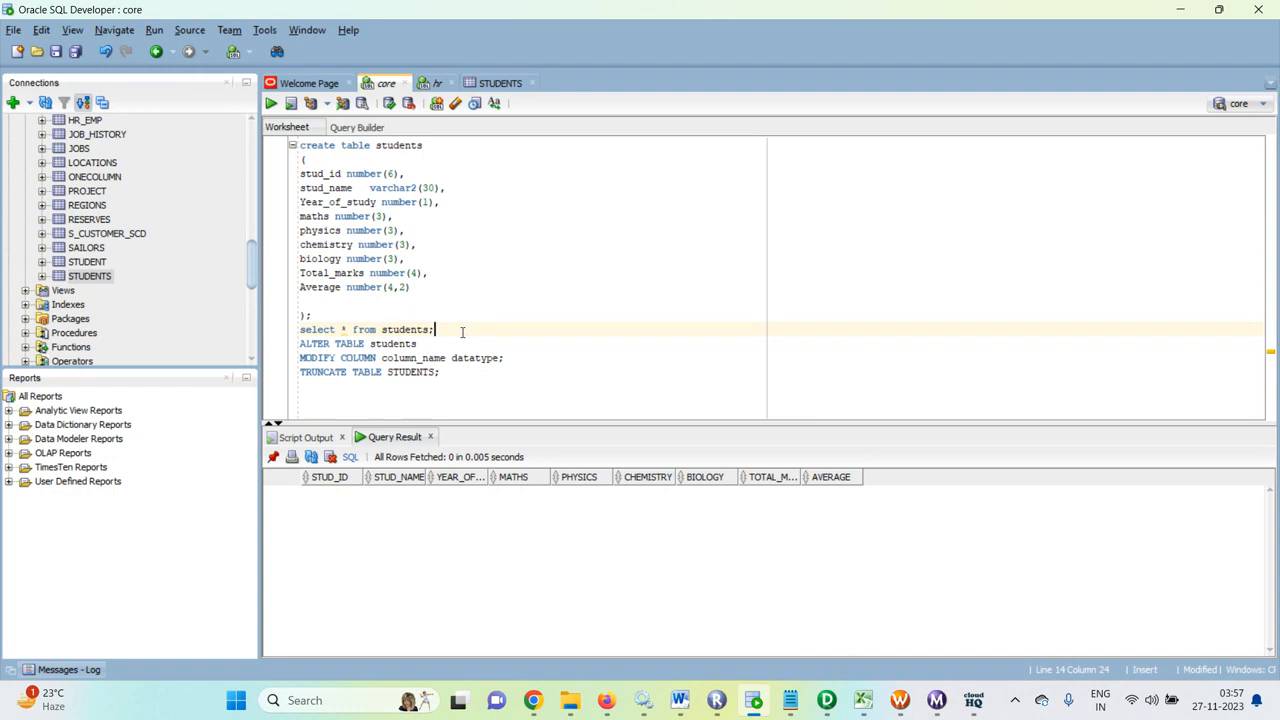
pyautogui.hotkey('ctrl', 'Return')
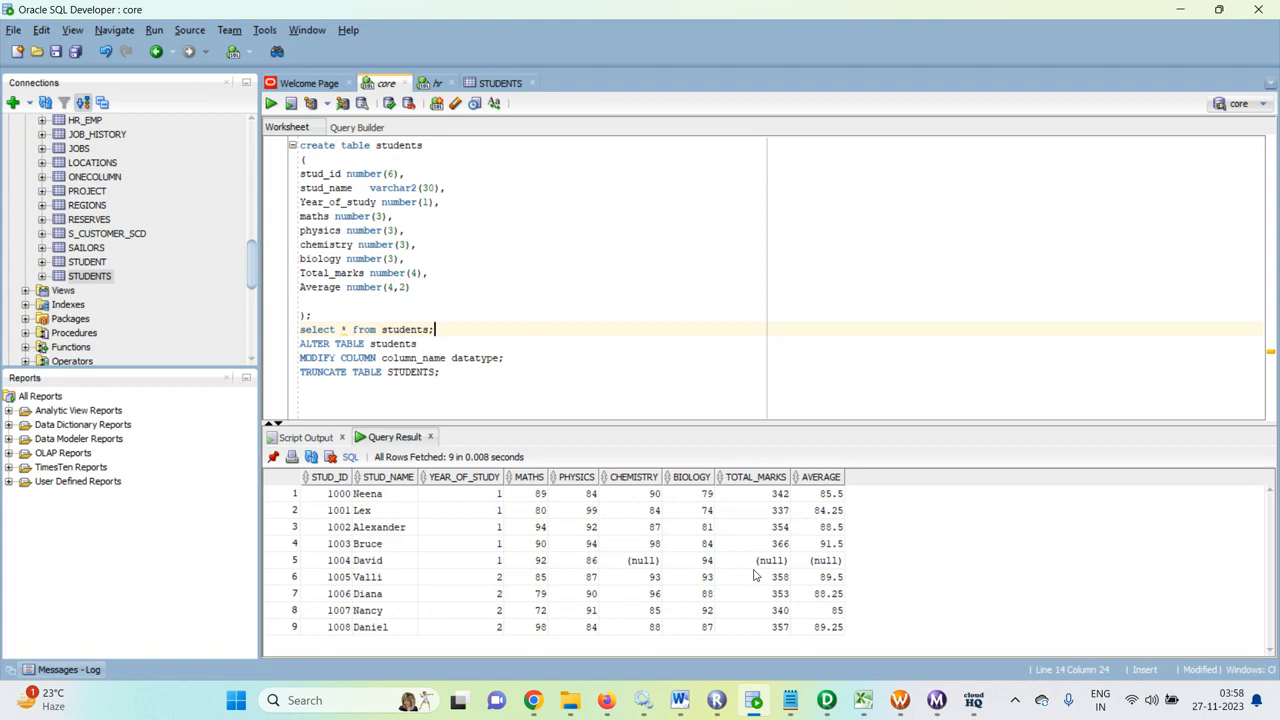
pyautogui.click(826, 700)
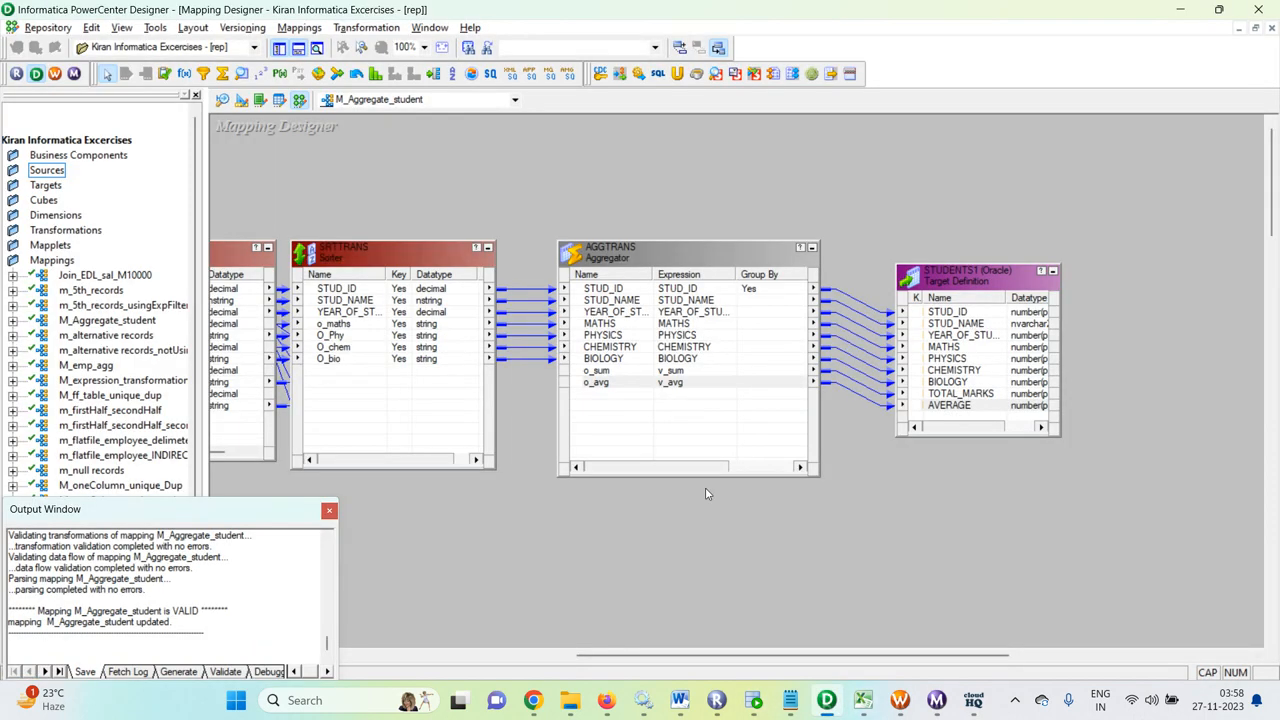
# Step: Open the O_chem expression of EXPTRANS on the Ports tab for editing
pyautogui.moveTo(695, 655); pyautogui.dragTo(623, 653)
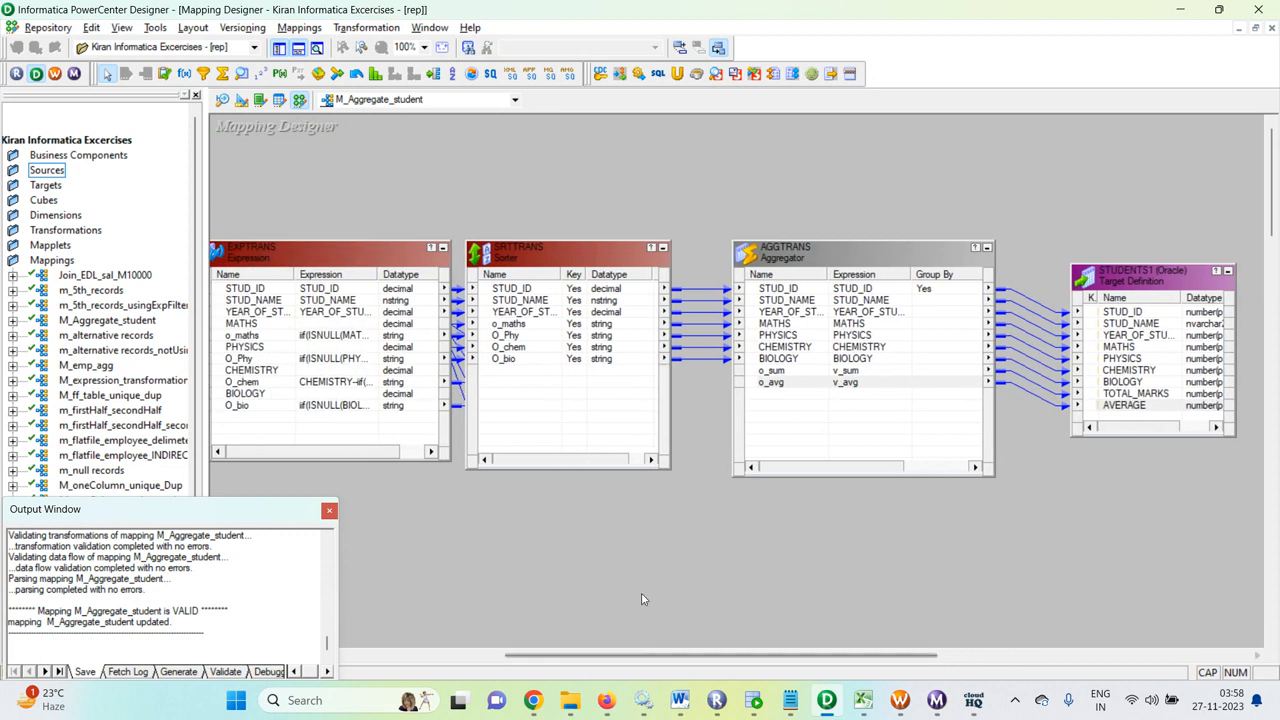
pyautogui.doubleClick(276, 258)
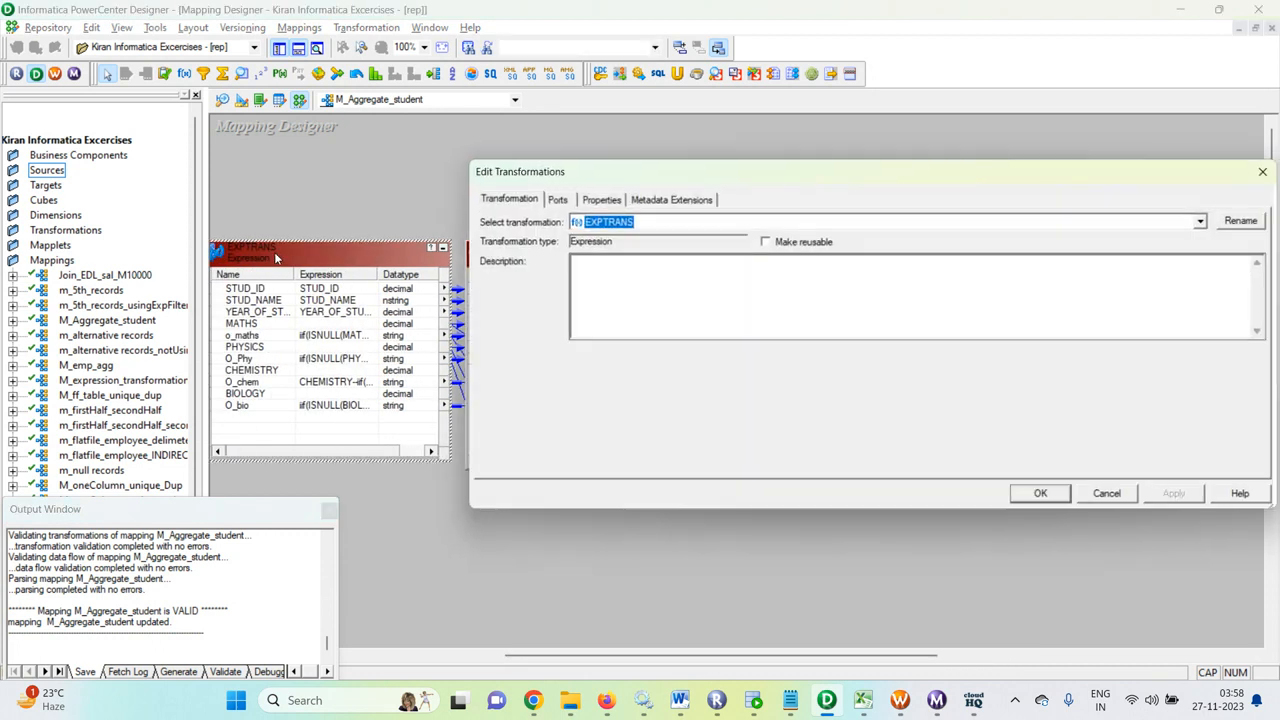
pyautogui.click(599, 199)
pyautogui.click(556, 199)
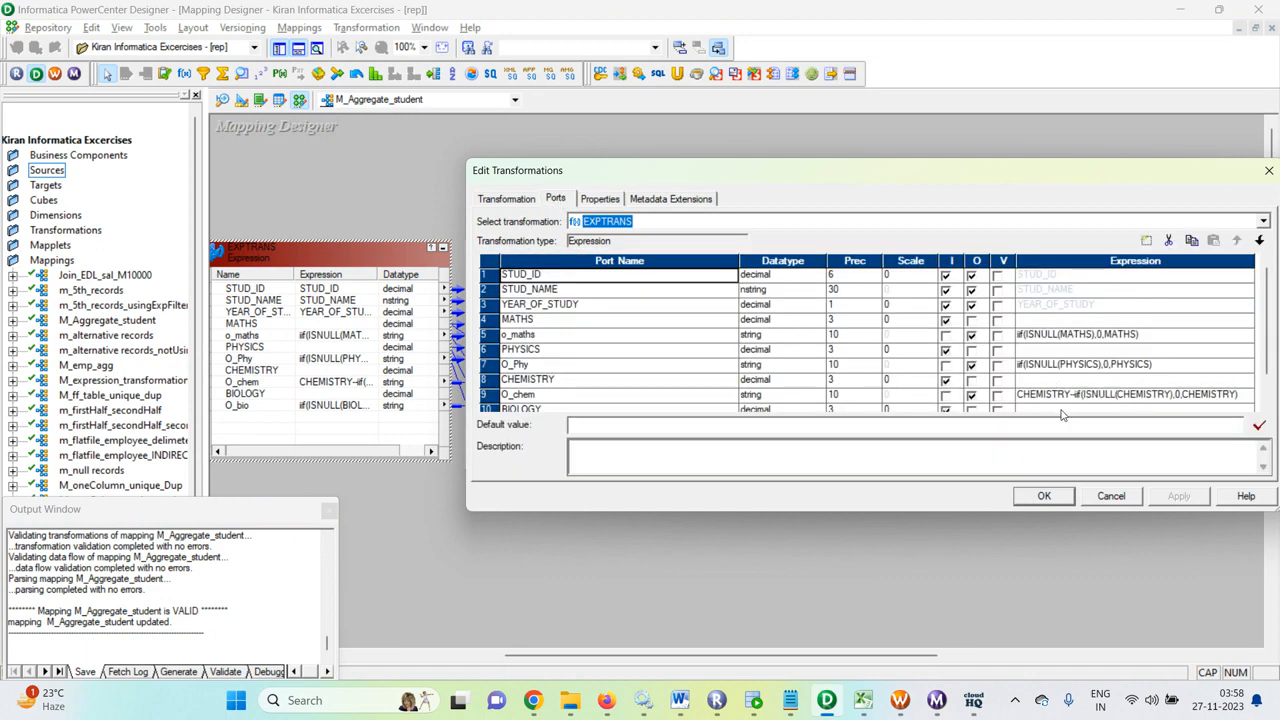
pyautogui.click(1080, 394)
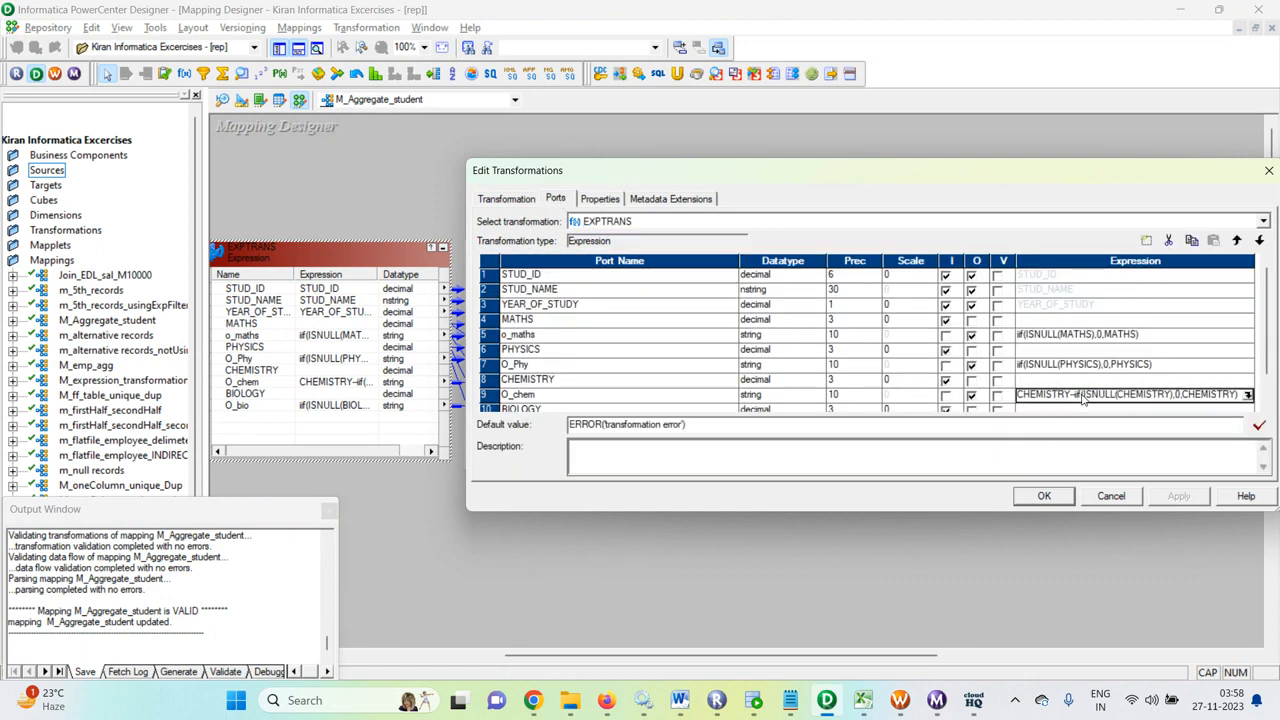
pyautogui.click(1247, 395)
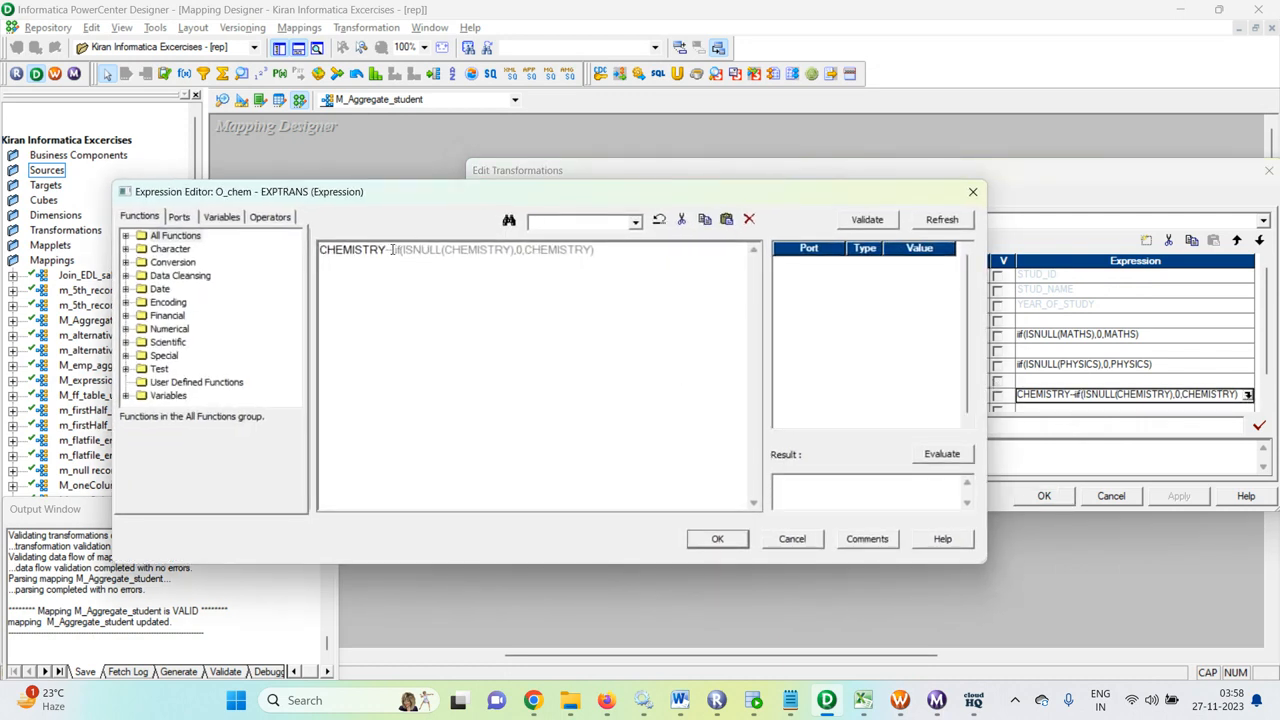
# Step: Restore O_chem to IIF(ISNULL(CHEMISTRY),0,CHEMISTRY), validate it, and save the mapping
pyautogui.press('BackSpace')
pyautogui.press('BackSpace')
pyautogui.press('BackSpace')
pyautogui.press('BackSpace')
pyautogui.press('BackSpace')
pyautogui.press('BackSpace')
pyautogui.press('BackSpace')
pyautogui.press('BackSpace')
pyautogui.press('BackSpace')
pyautogui.press('BackSpace')
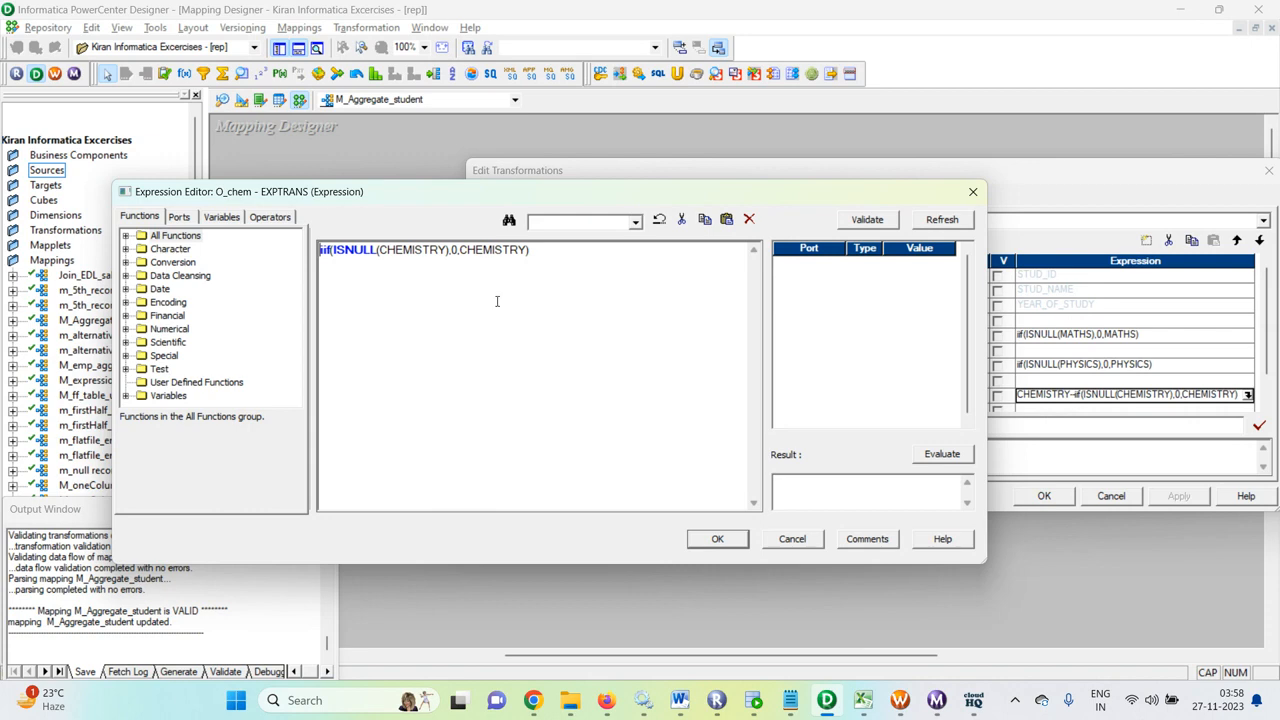
pyautogui.click(868, 220)
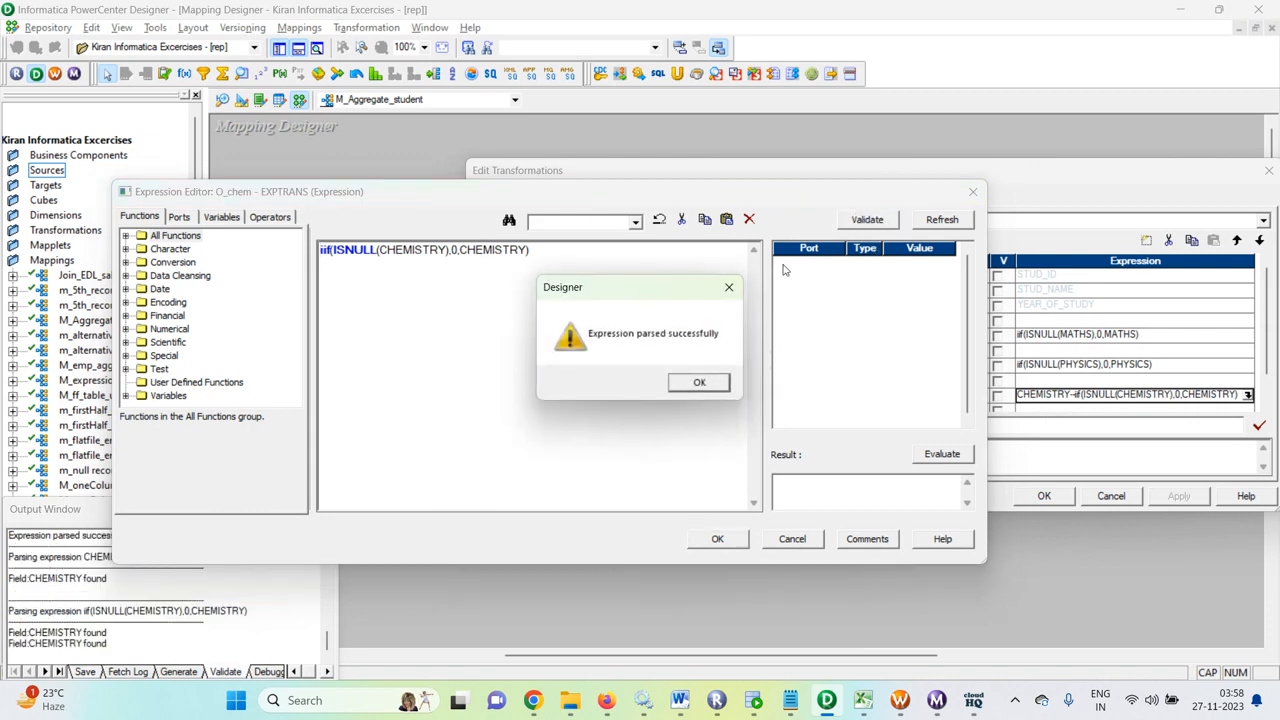
pyautogui.click(696, 384)
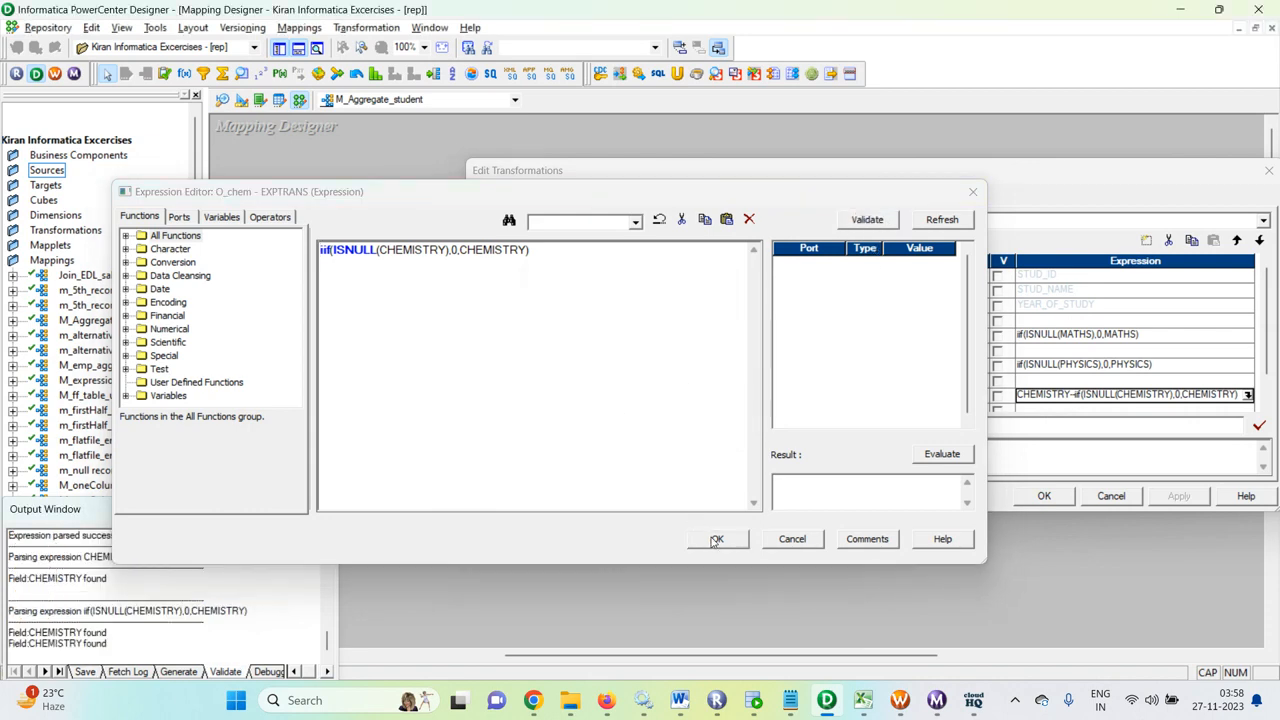
pyautogui.click(716, 540)
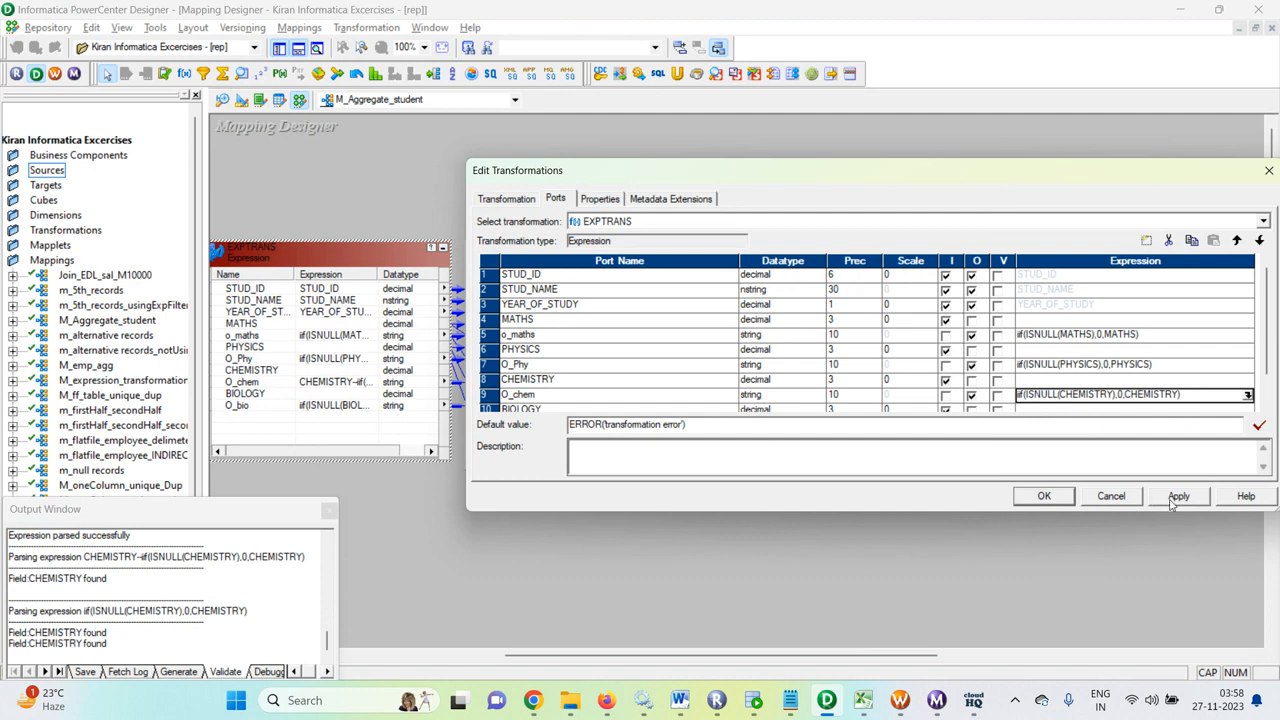
pyautogui.click(1044, 496)
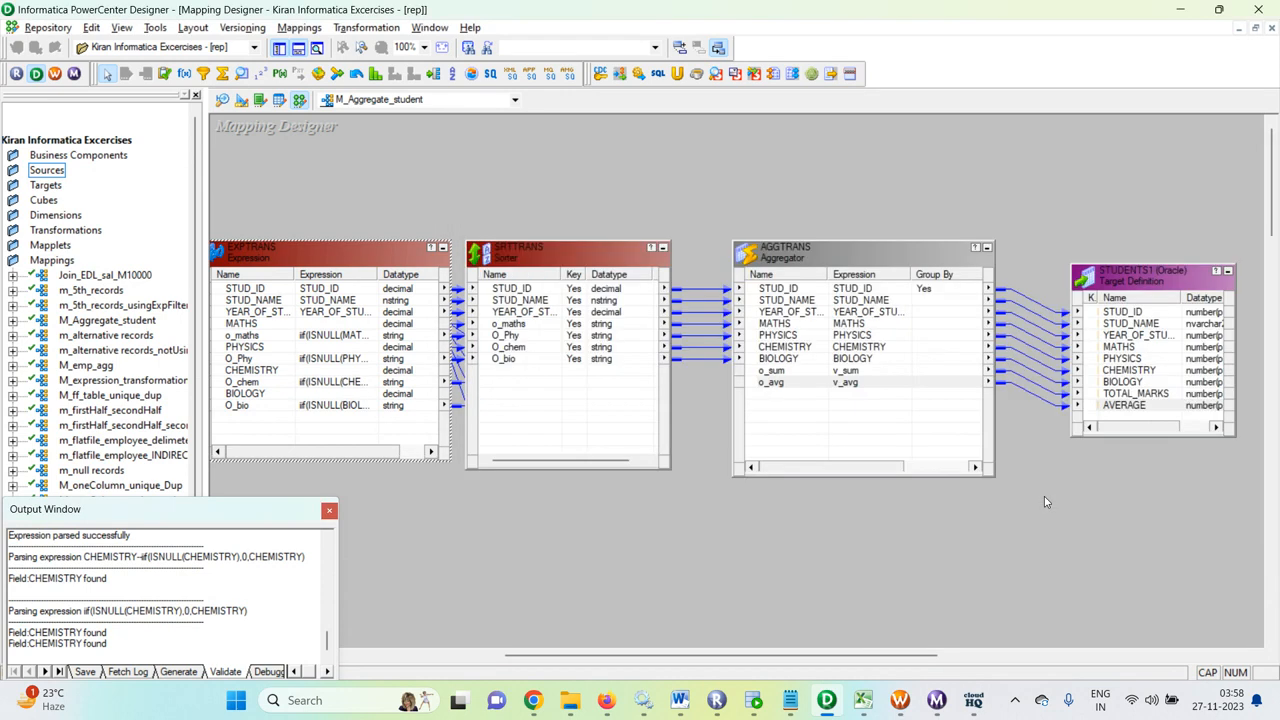
pyautogui.hotkey('ctrl', 's')
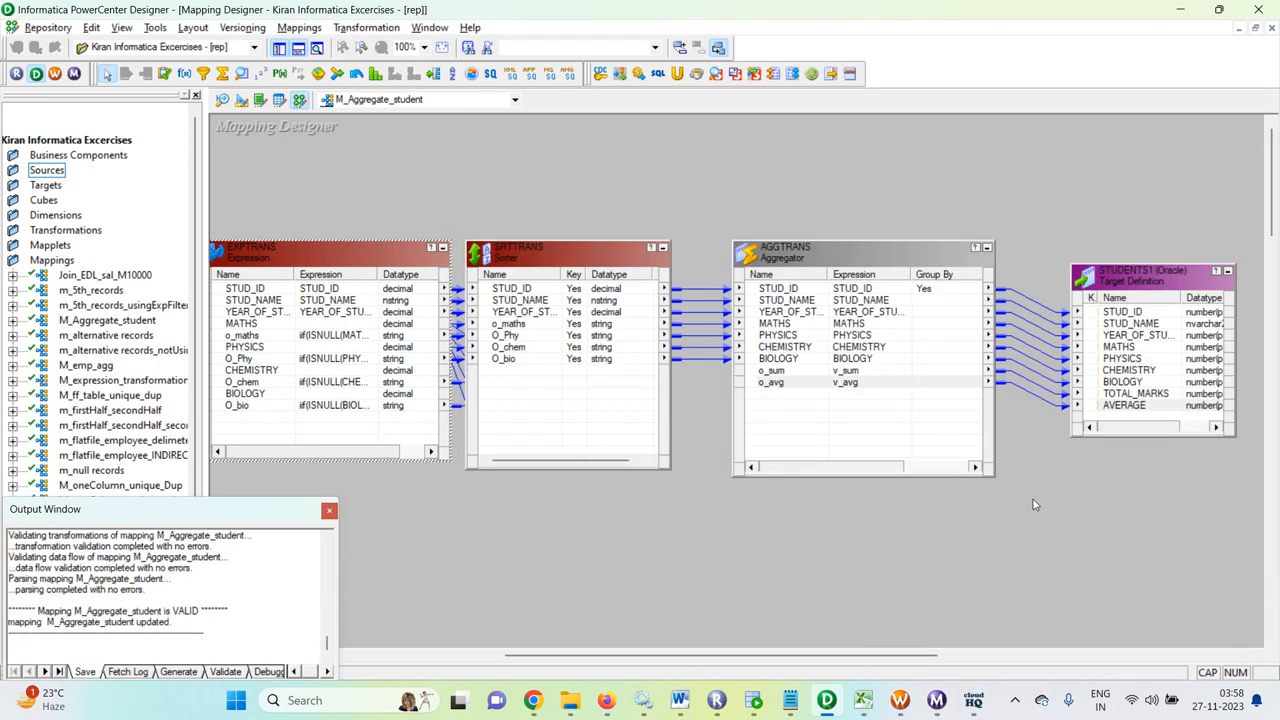
# Step: Refresh the session to pick up the mapping changes and save the workflow
pyautogui.click(937, 700)
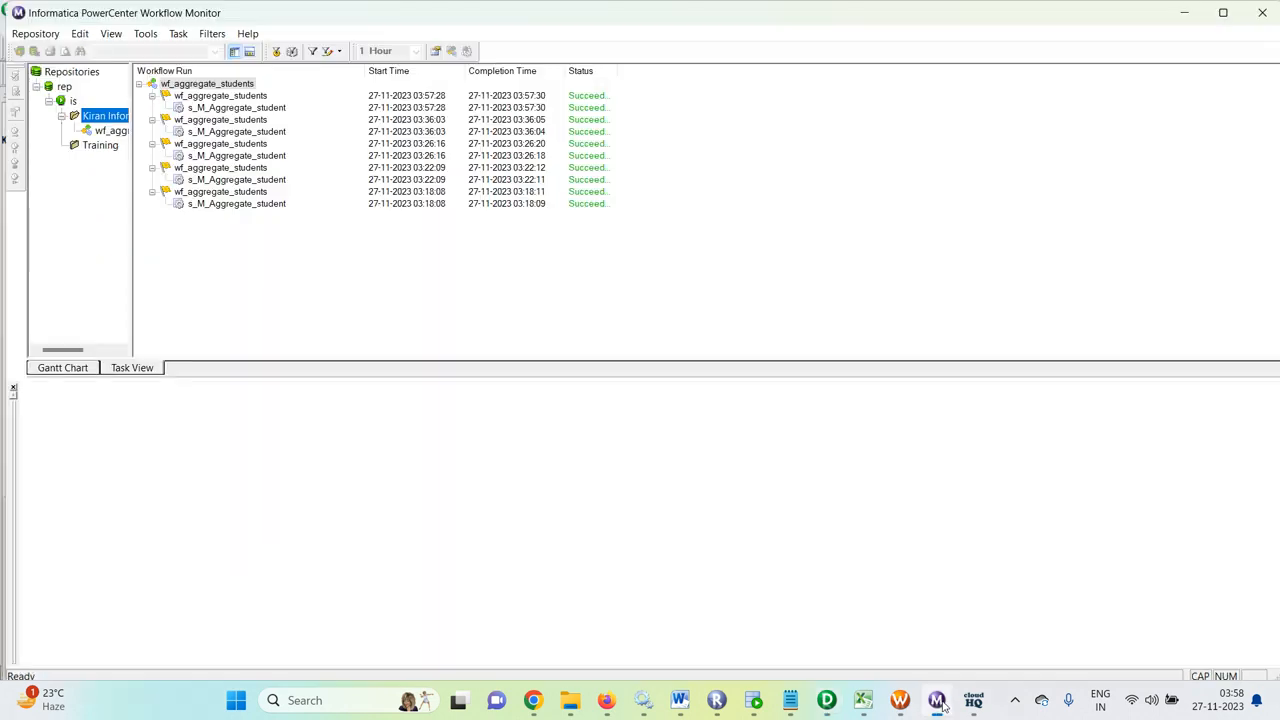
pyautogui.click(937, 700)
pyautogui.click(900, 700)
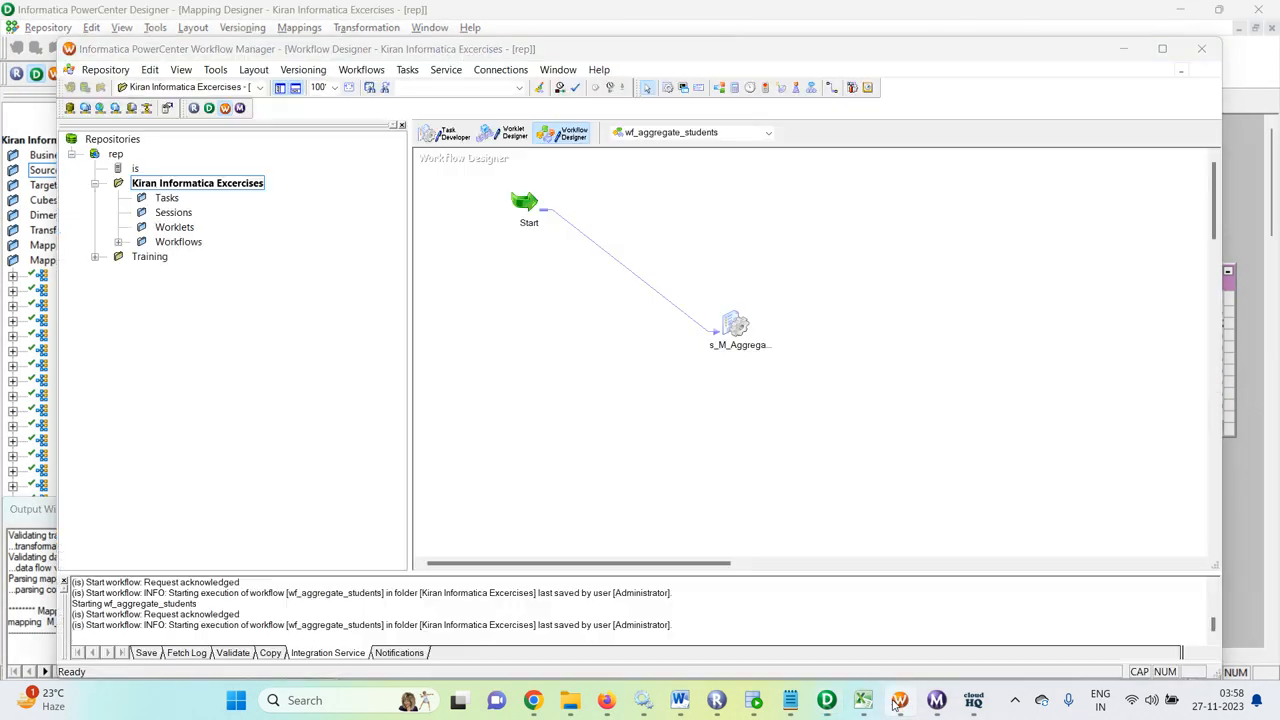
pyautogui.rightClick(735, 322)
pyautogui.click(780, 482)
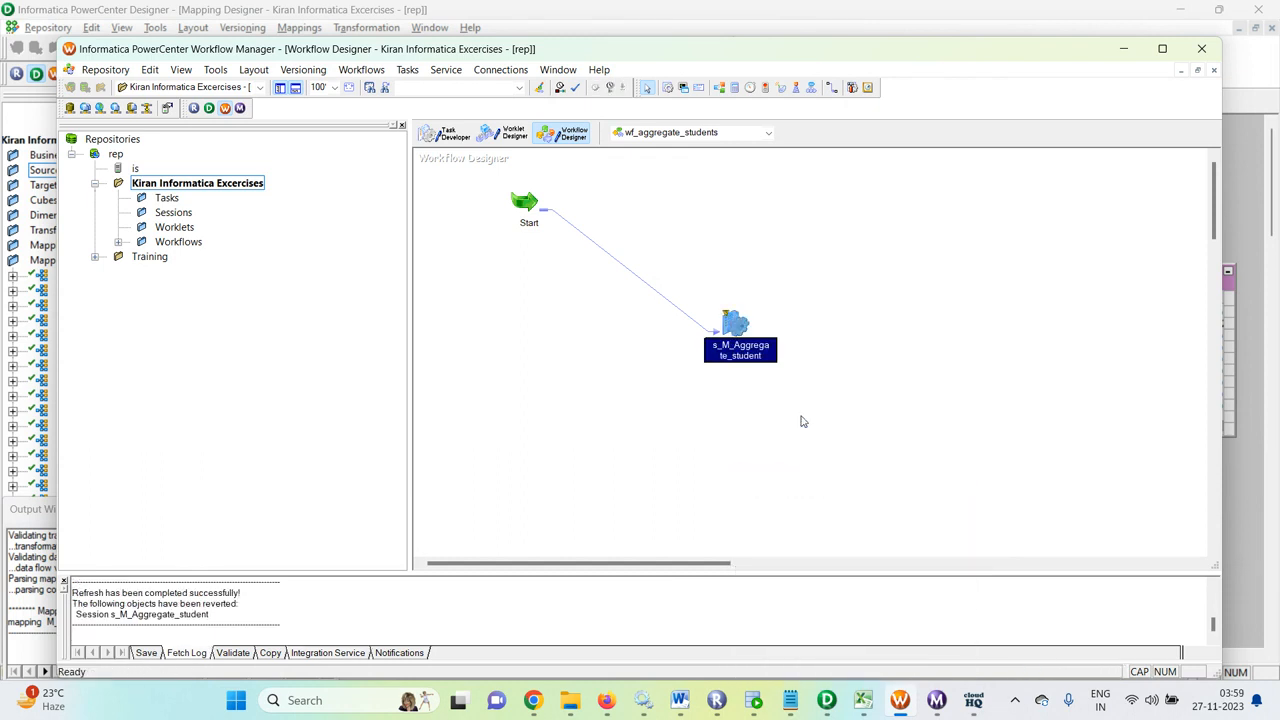
pyautogui.hotkey('ctrl', 's')
# Step: Rerun wf_aggregate_students and confirm the 03:59 run succeeded in Workflow Monitor
pyautogui.rightClick(905, 335)
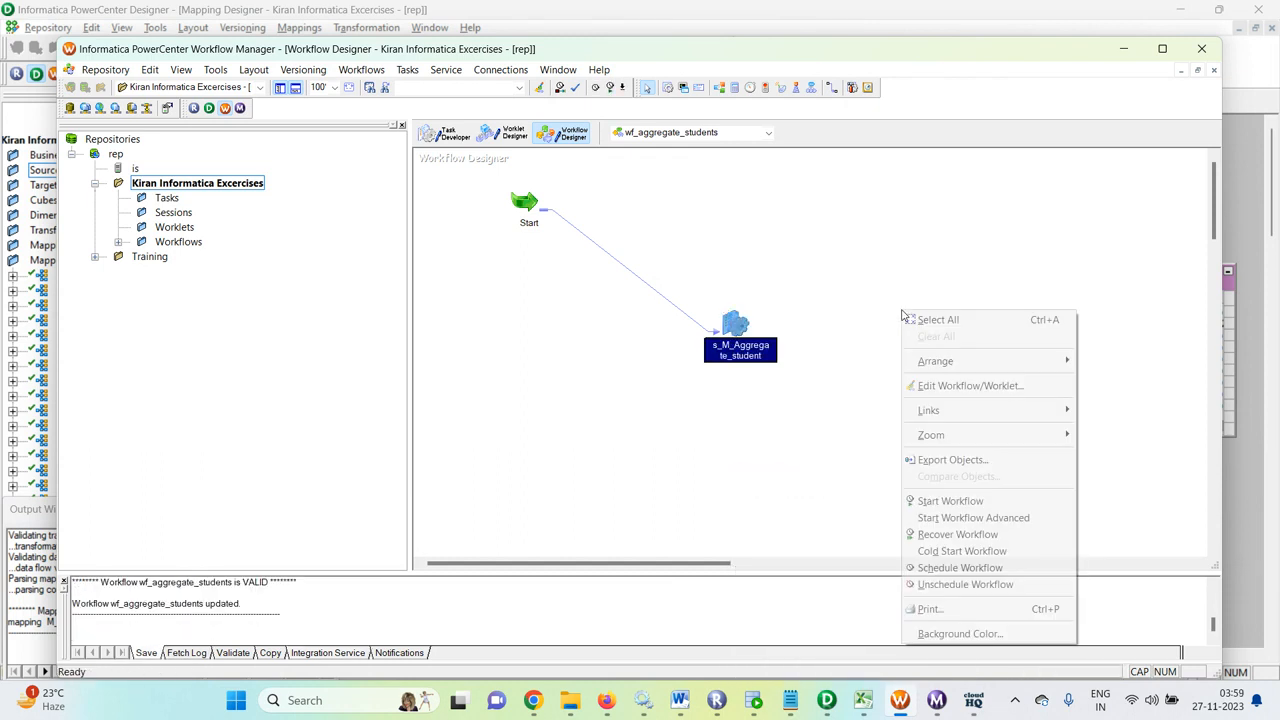
pyautogui.click(942, 500)
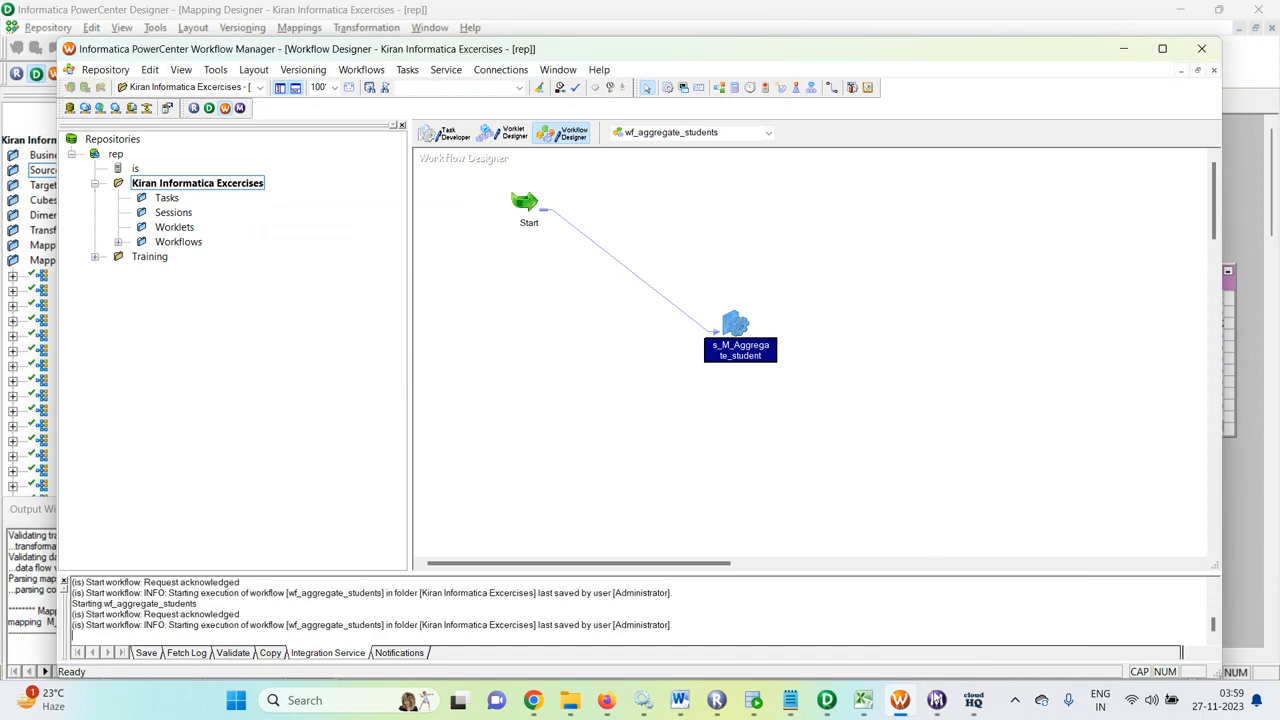
pyautogui.click(936, 702)
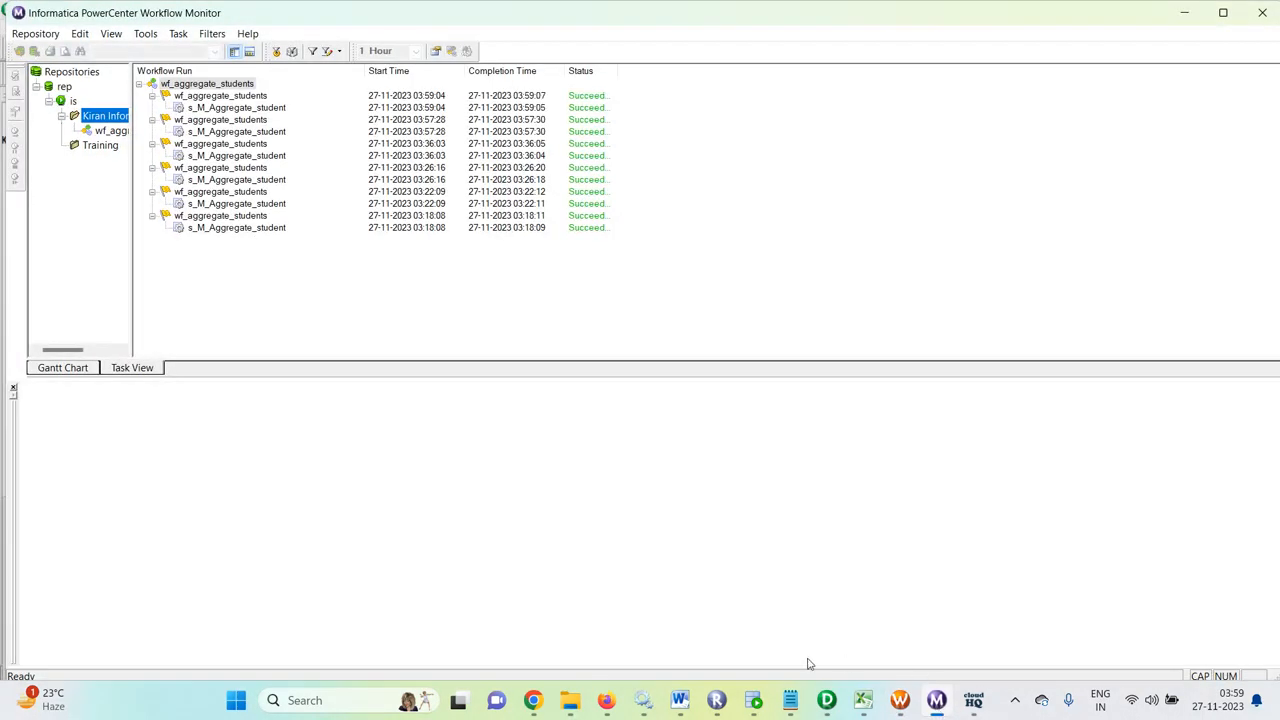
pyautogui.click(753, 700)
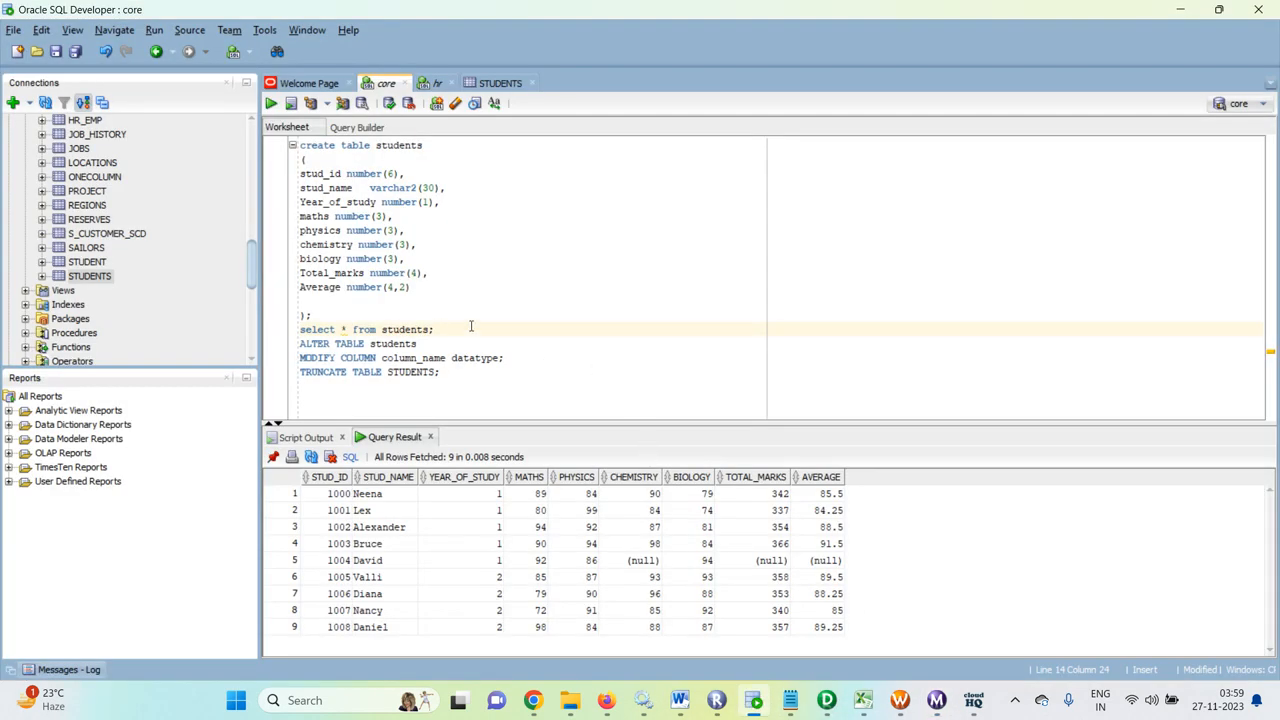
# Step: Re-run 'select * from students;' to confirm student 1004 shows chemistry 0, total 272, average 68
pyautogui.hotkey('ctrl', 'Return')
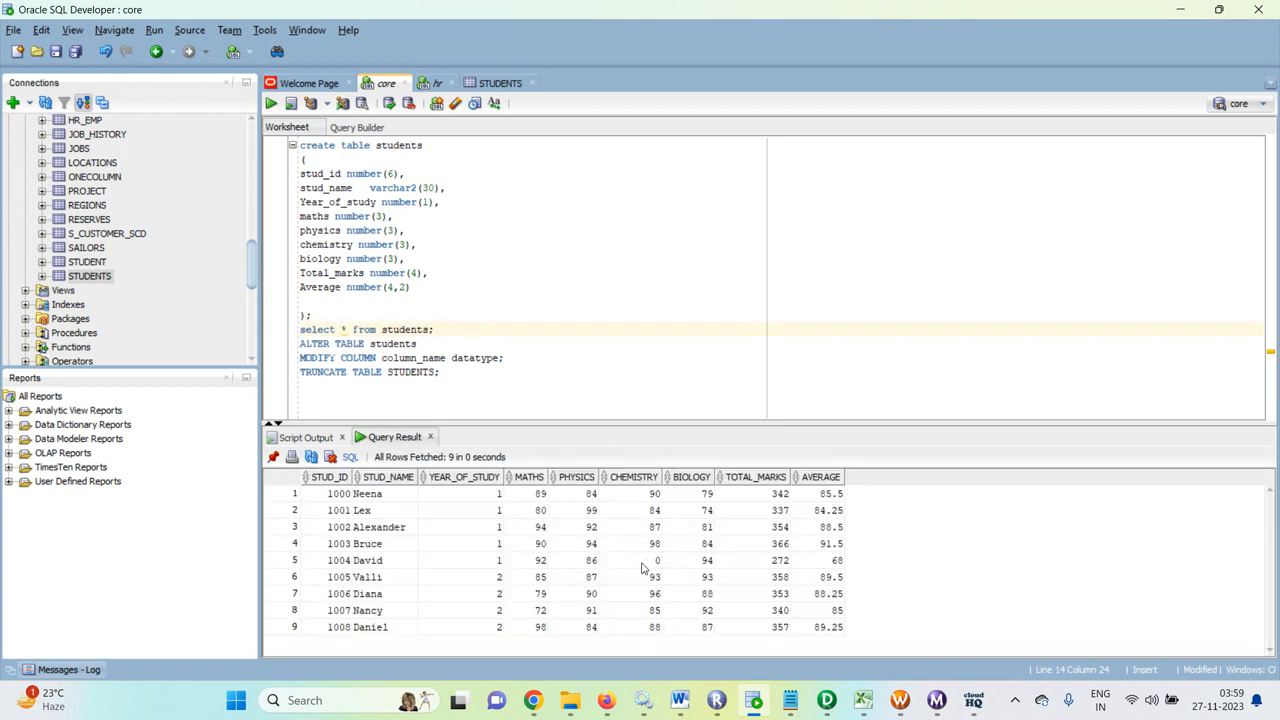